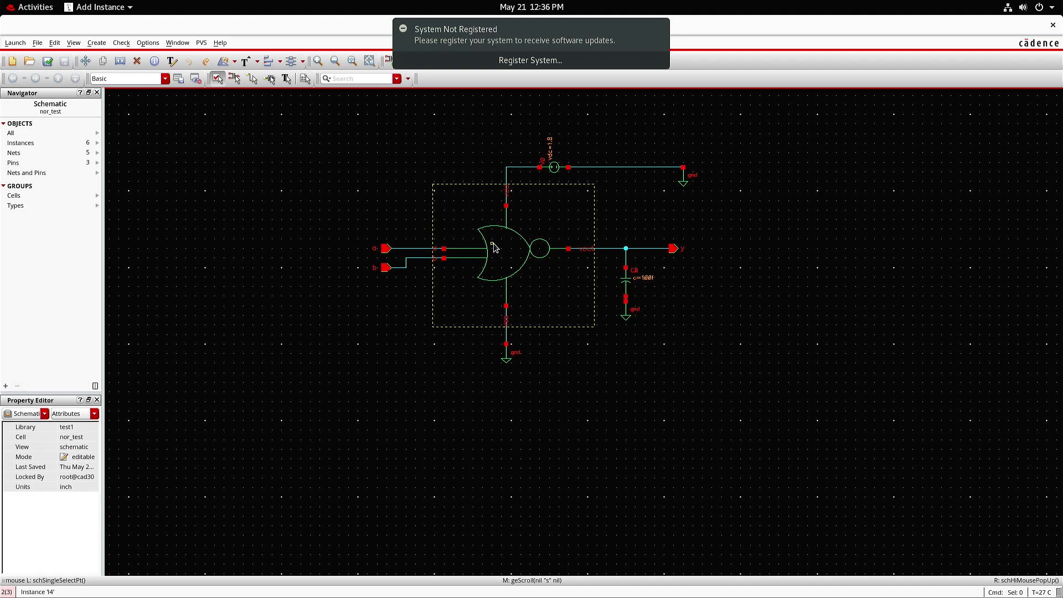
Descend into the NOR gate instance, opening its schematic view for edit in a new tab.
left_click(556, 216)
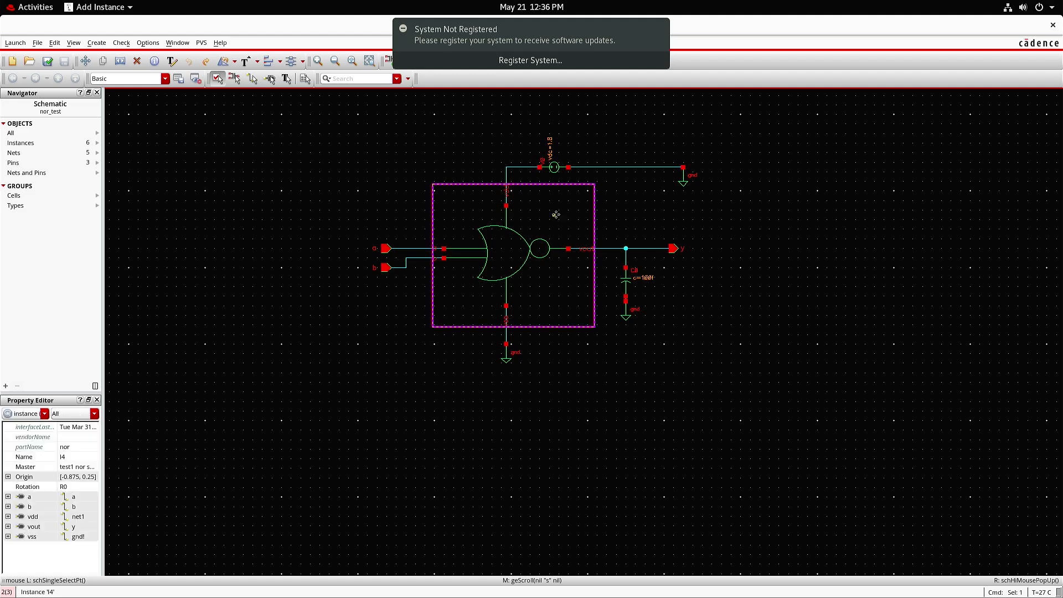
right_click(557, 216)
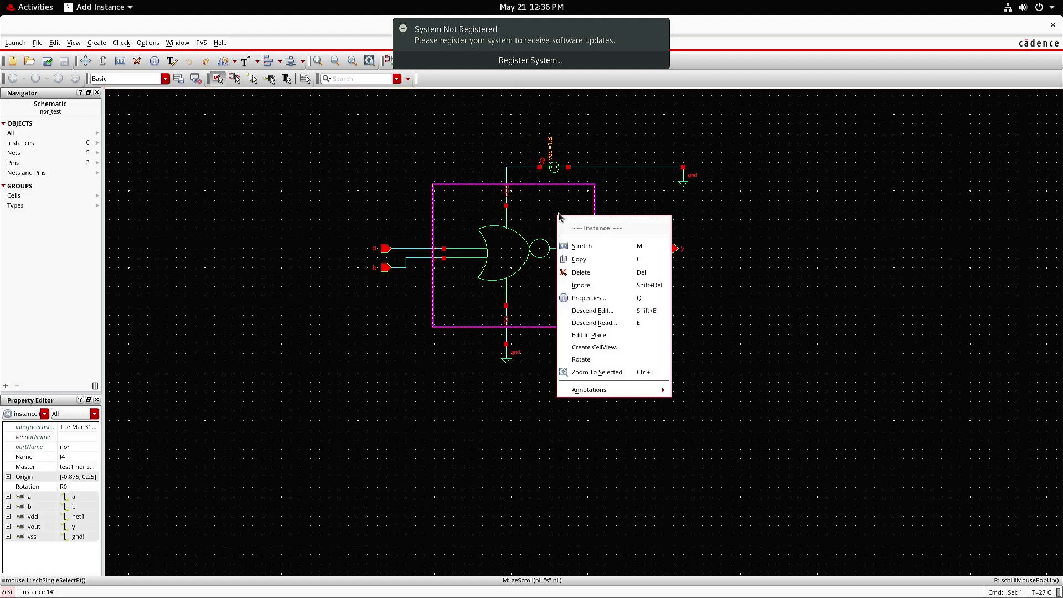
left_click(607, 311)
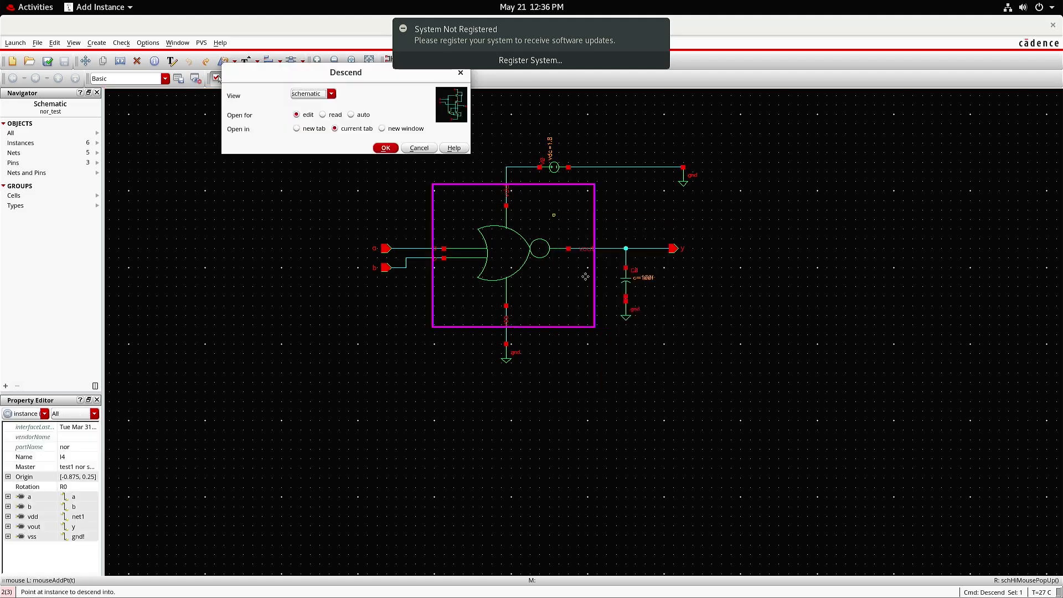
left_click(311, 130)
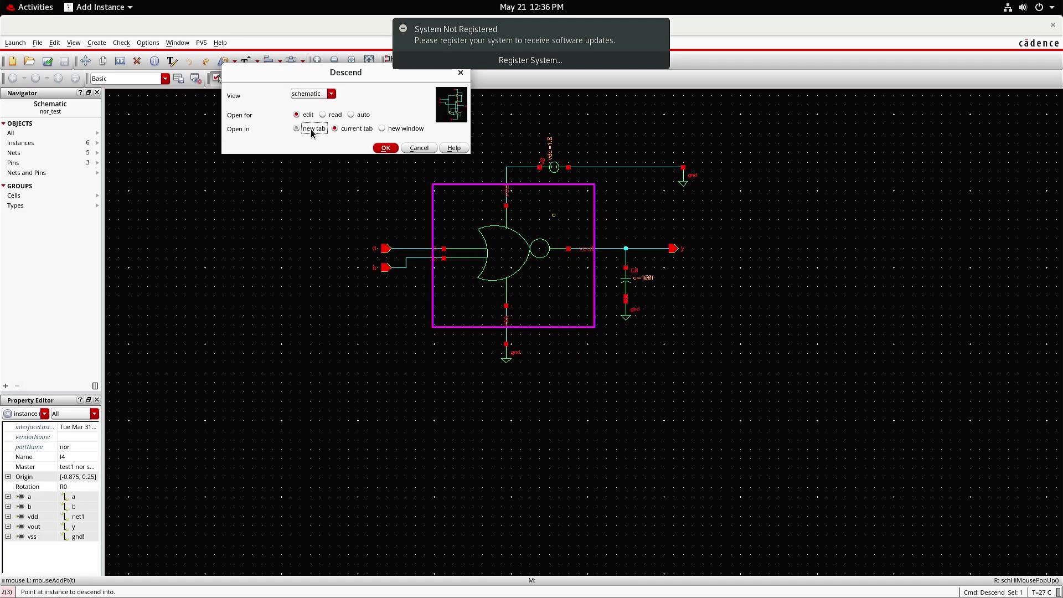
left_click(388, 149)
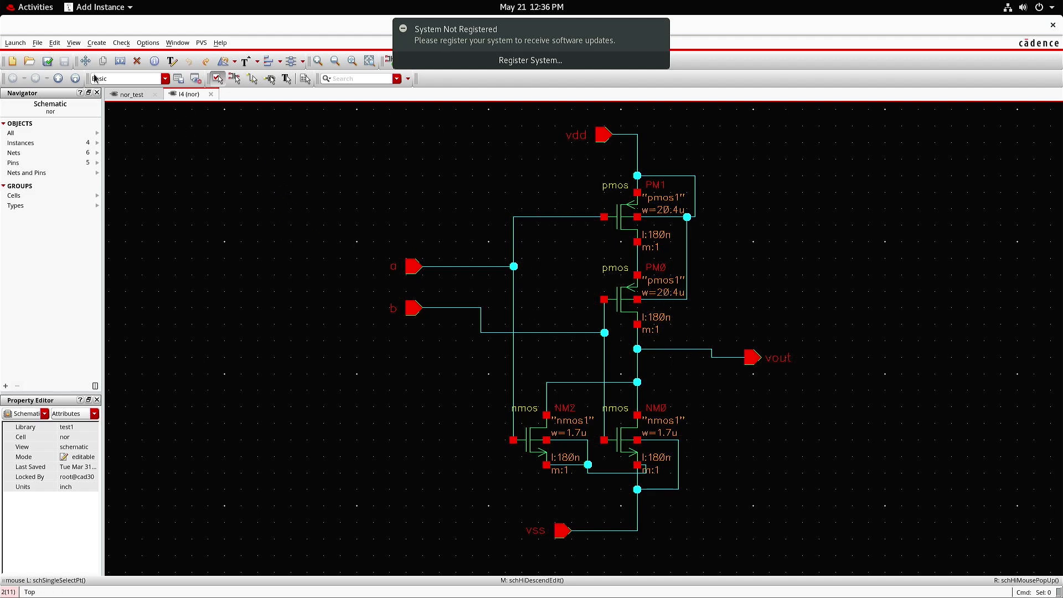
Return to the nor_test schematic and launch ADE L for it, moving its window over the schematic.
left_click(130, 96)
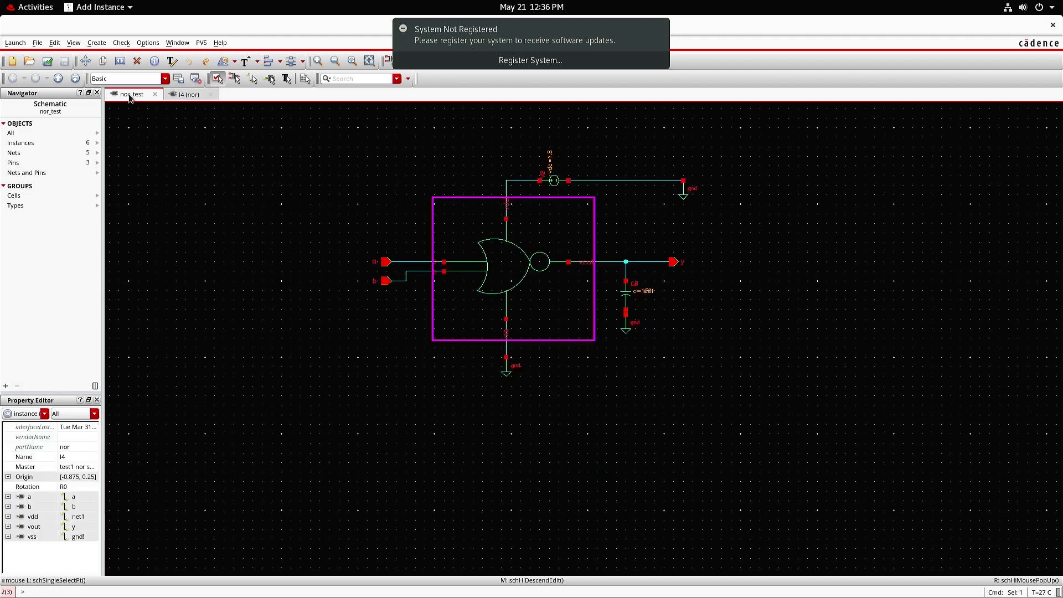
left_click(828, 461)
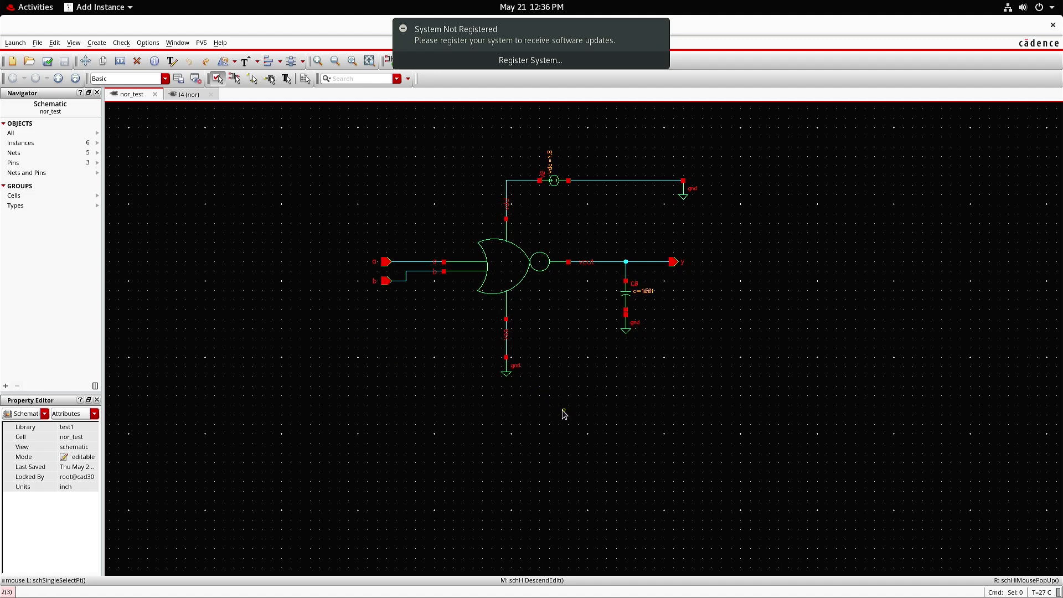
left_click(15, 45)
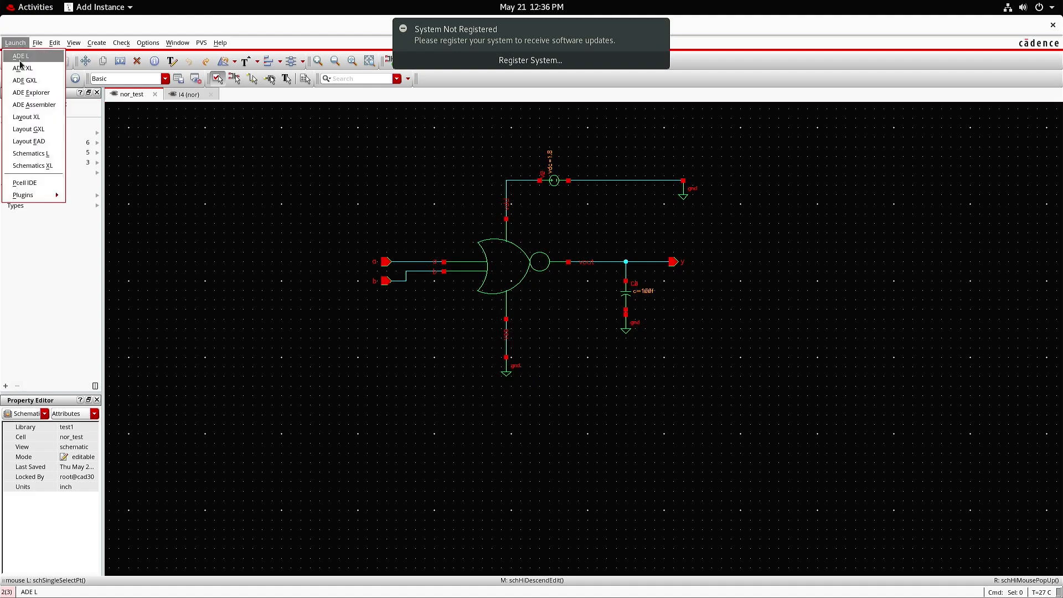
left_click(20, 58)
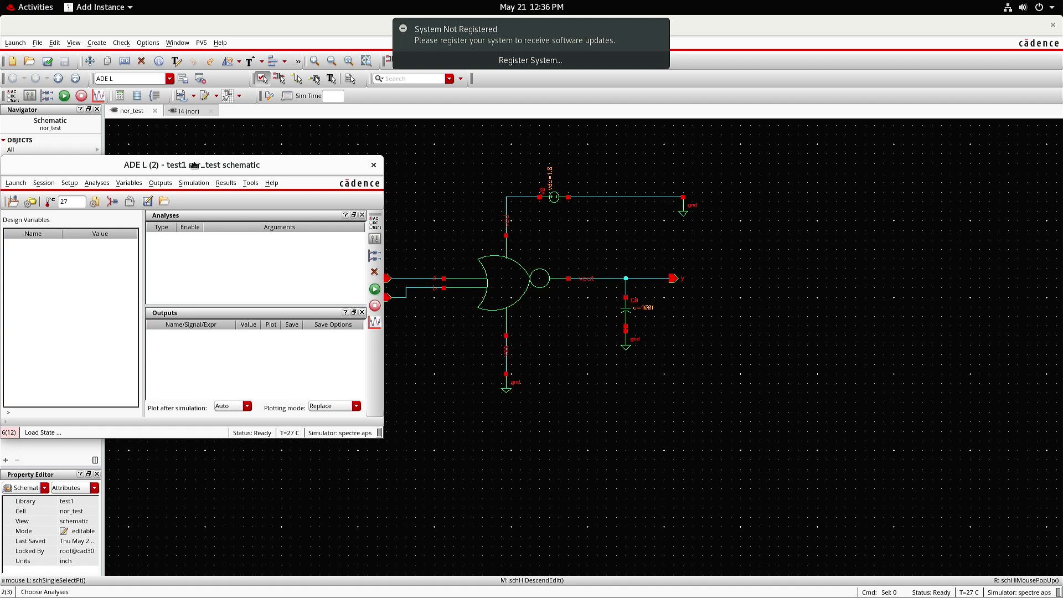
left_click_drag(201, 161, 383, 173)
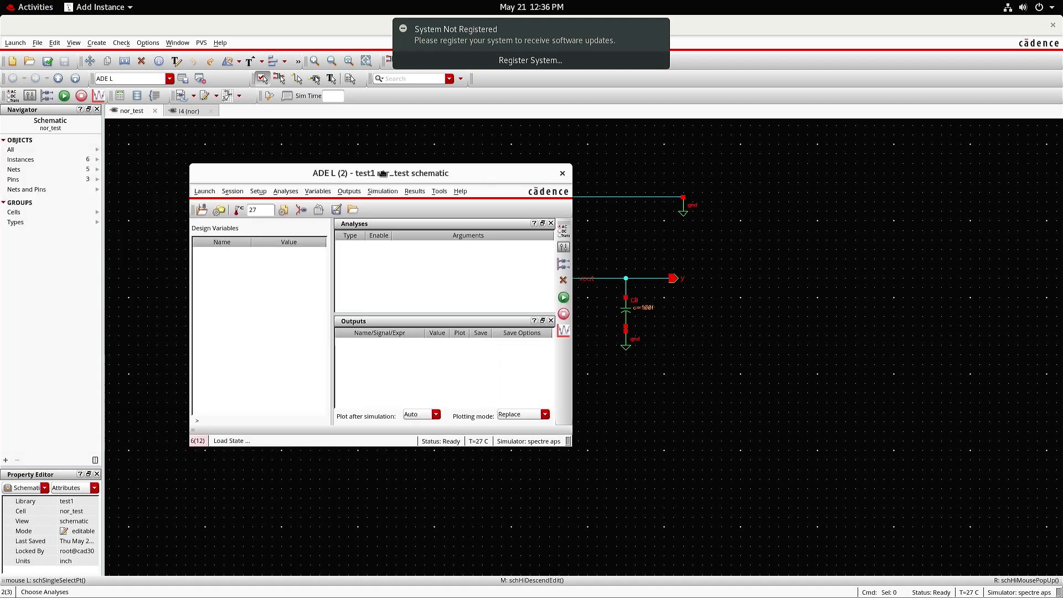
Open the analog stimuli setup and set input a's bit source to a one value of 1.8 and a zero value of 0.
left_click(258, 192)
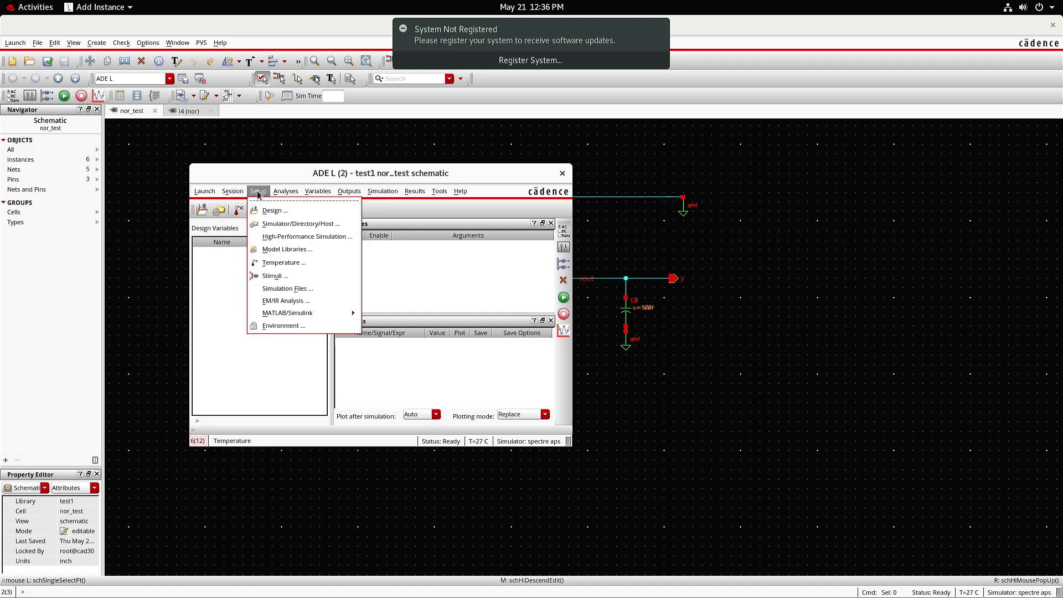
left_click(284, 277)
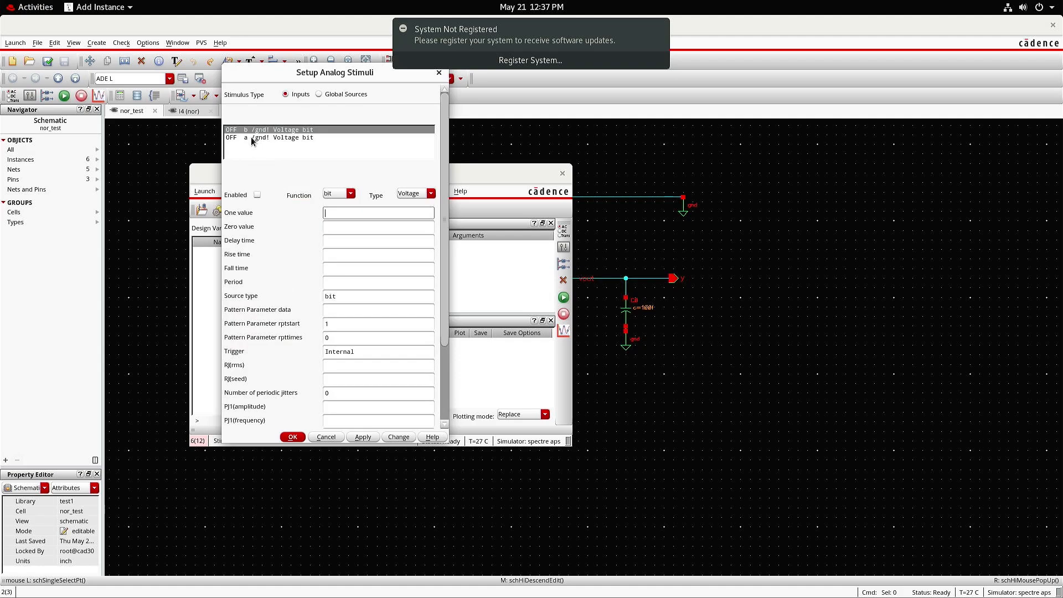
left_click(252, 138)
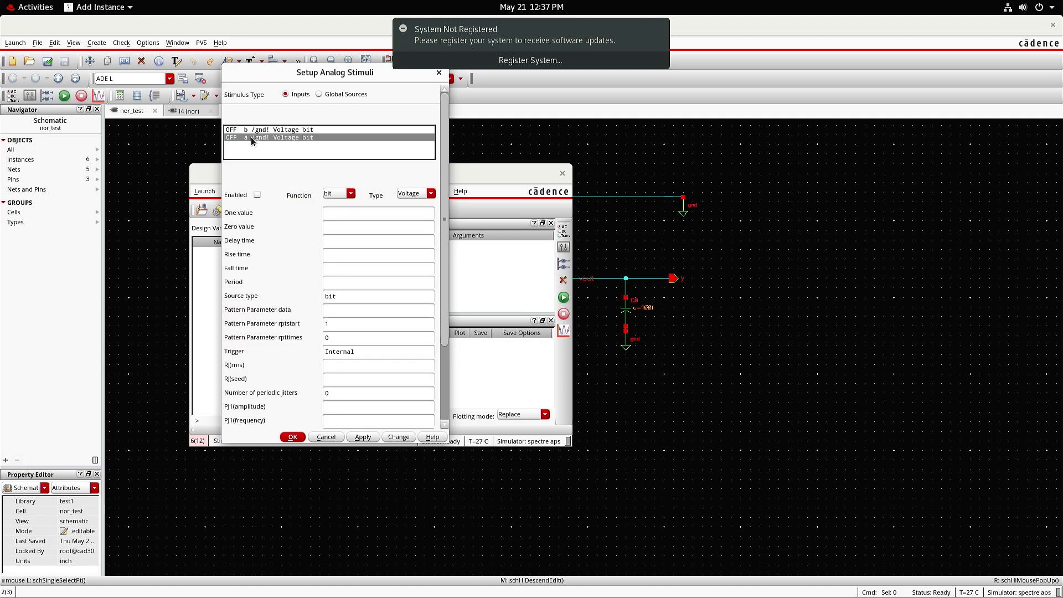
left_click(331, 213)
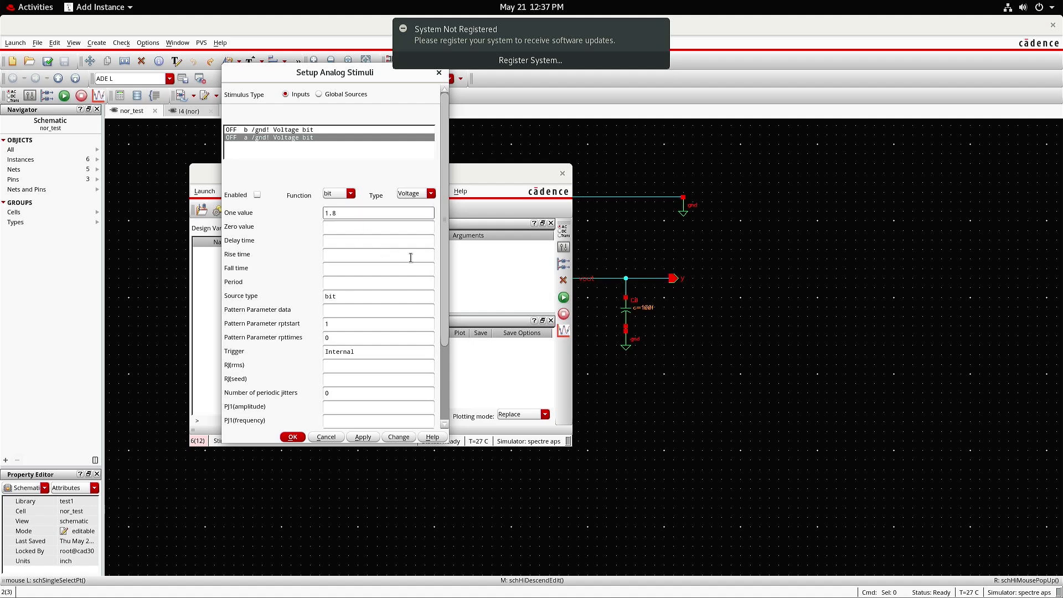
left_click(334, 229)
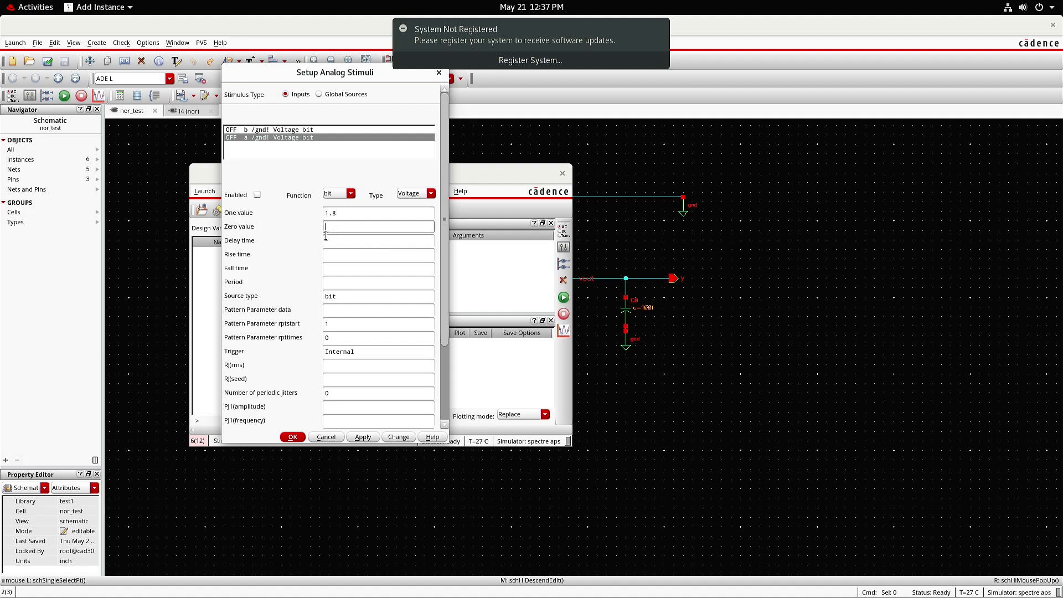
type("0")
Set input a's rise time and fall time to 1n and its period to 10n.
left_click(360, 255)
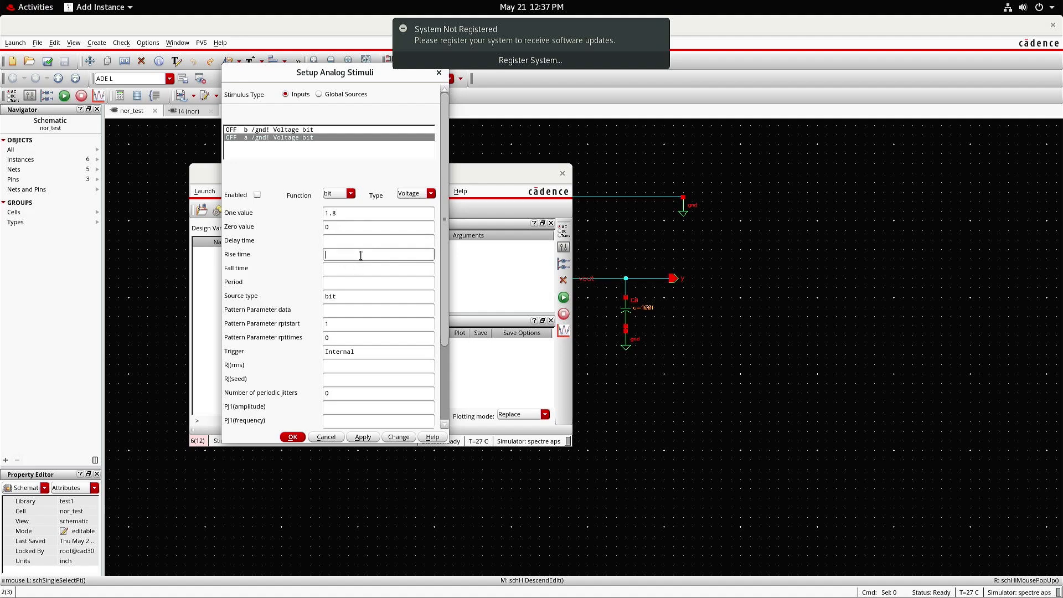
type("1n")
left_click(341, 267)
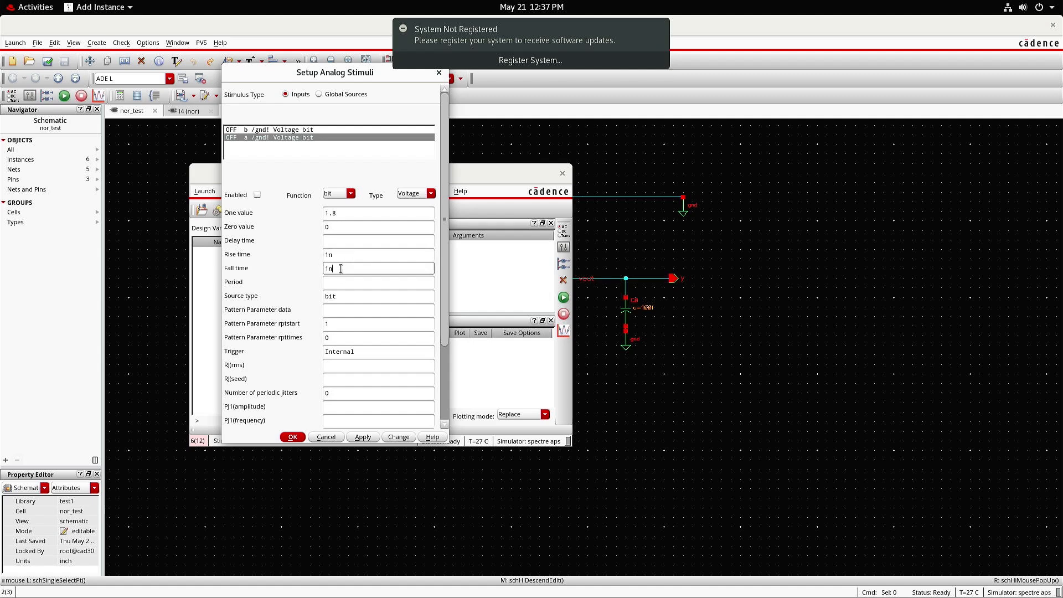
left_click(341, 283)
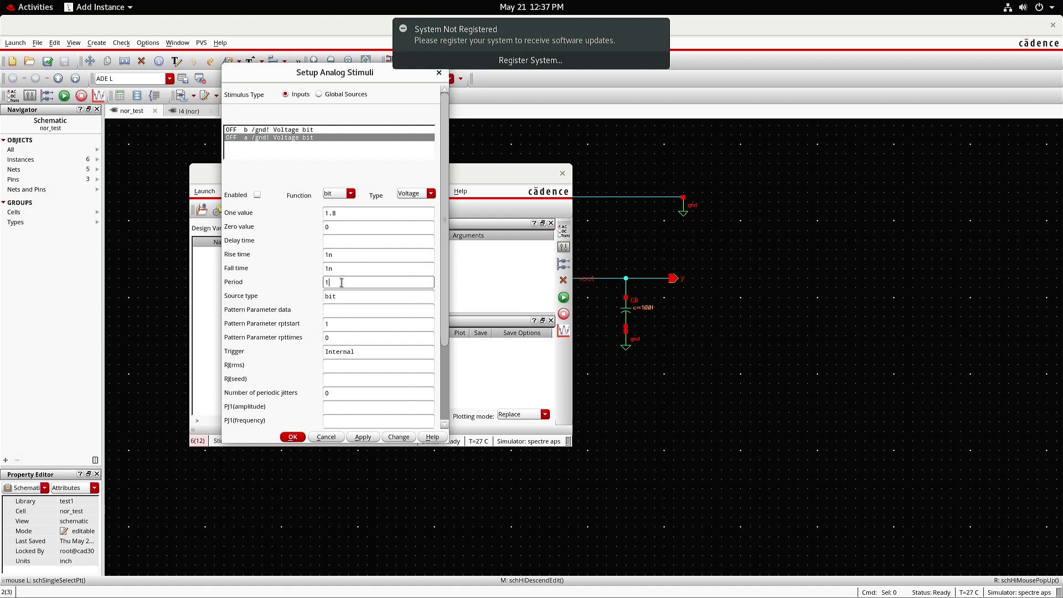
type("10n")
Set input a's pattern parameter data to 010001, then enable and apply its stimulus.
left_click(350, 311)
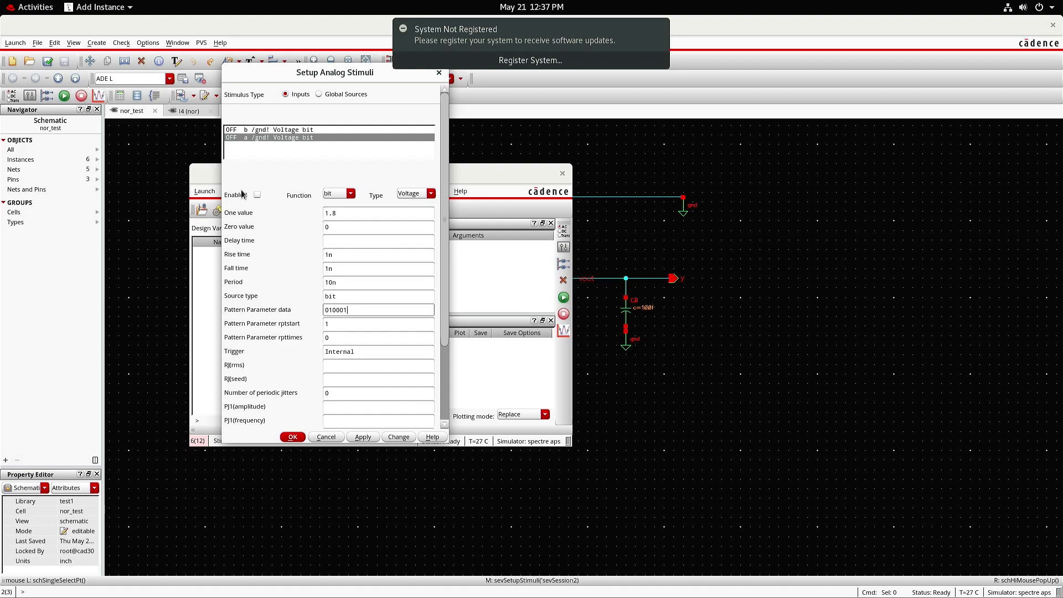
left_click(257, 195)
left_click(372, 438)
Set input b's bit stimulus to a one value of 1.8 and a zero value of 0.
left_click(250, 130)
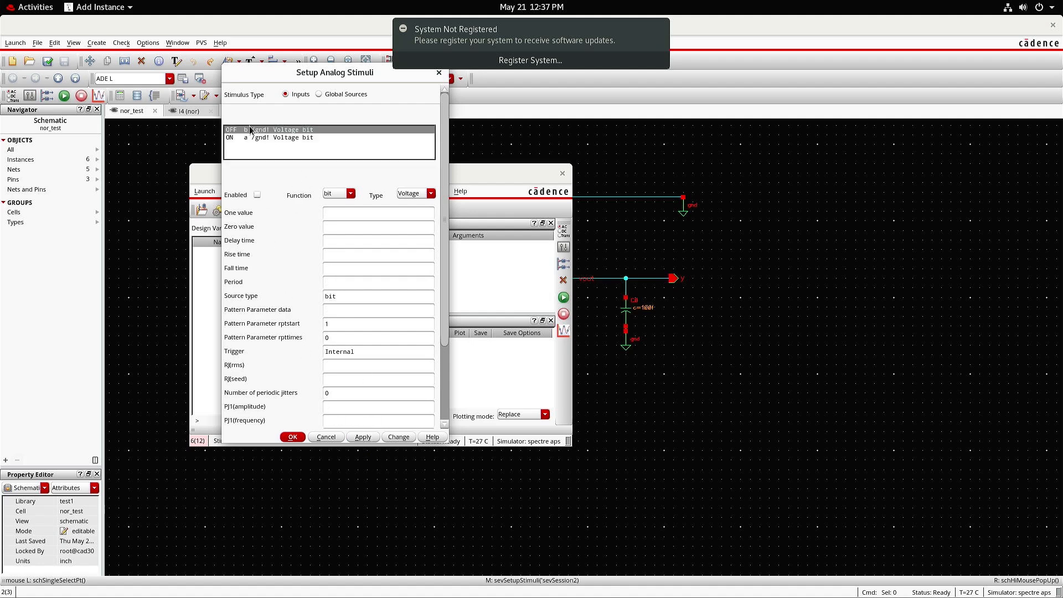
left_click(350, 211)
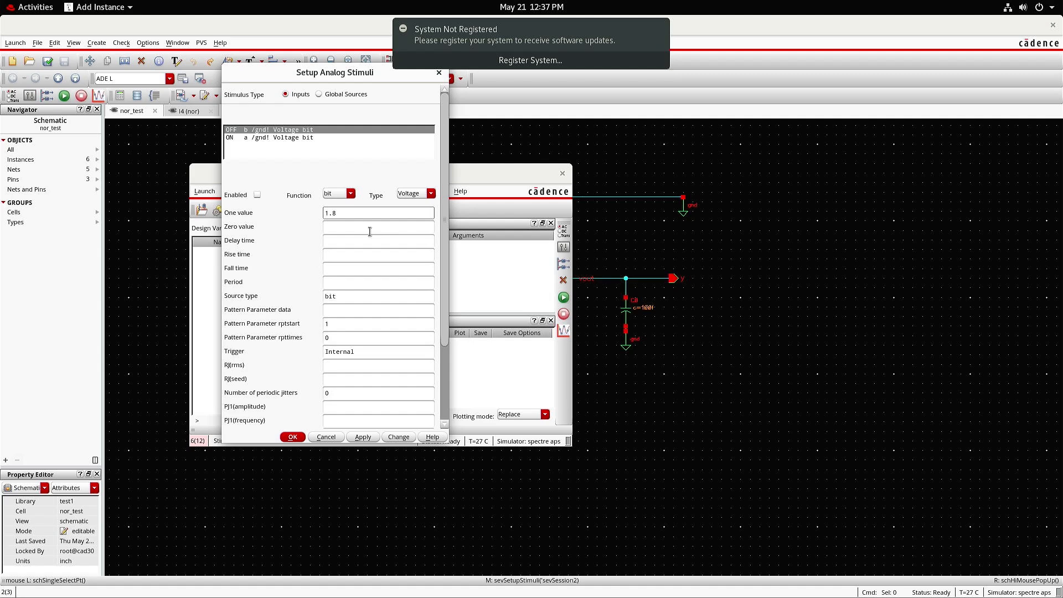
left_click(370, 228)
type("0")
Set input b's rise time and fall time to 1n and its period to 10n.
left_click(346, 254)
type("1n")
left_click(344, 267)
type("1n")
left_click(343, 282)
Set input b's pattern parameter data to 000101, enable and apply its stimulus, and close the stimuli setup.
left_click(344, 323)
left_click(342, 310)
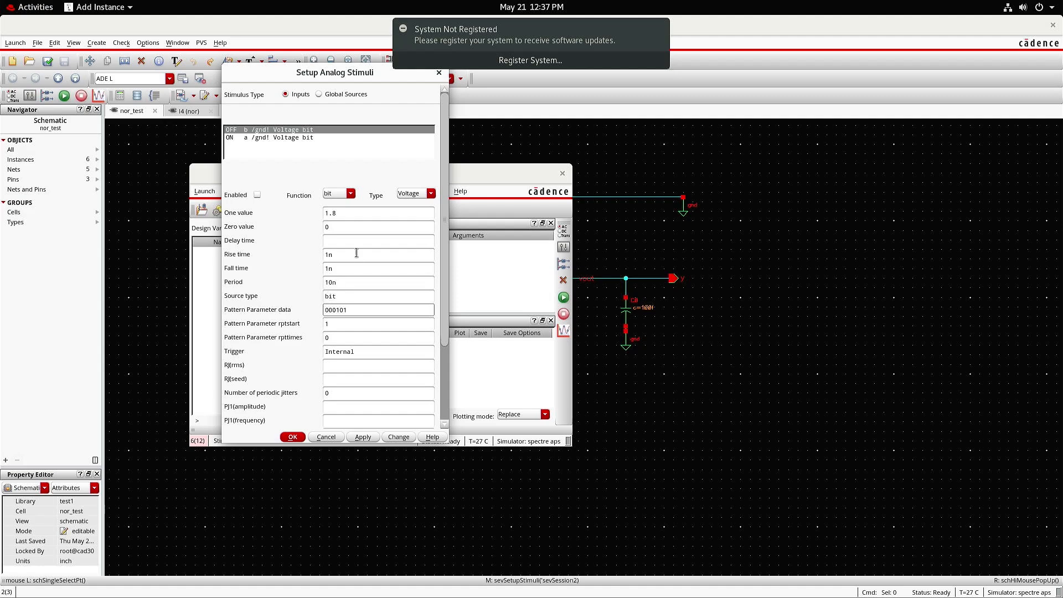
left_click(257, 195)
left_click(369, 438)
left_click(289, 437)
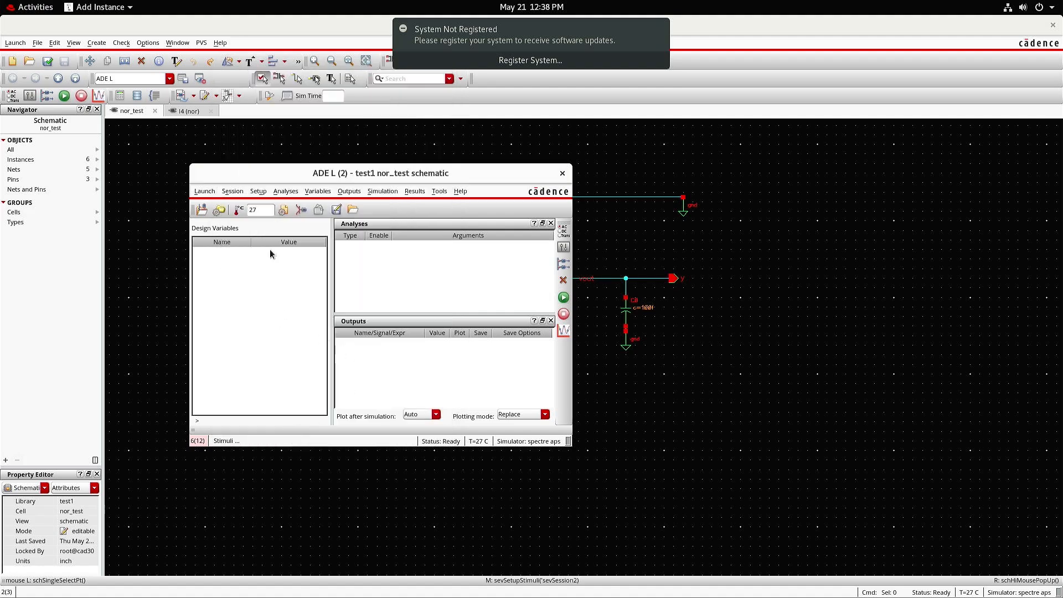
Add a transient analysis with a stop time of 100n and moderate accuracy.
left_click(286, 191)
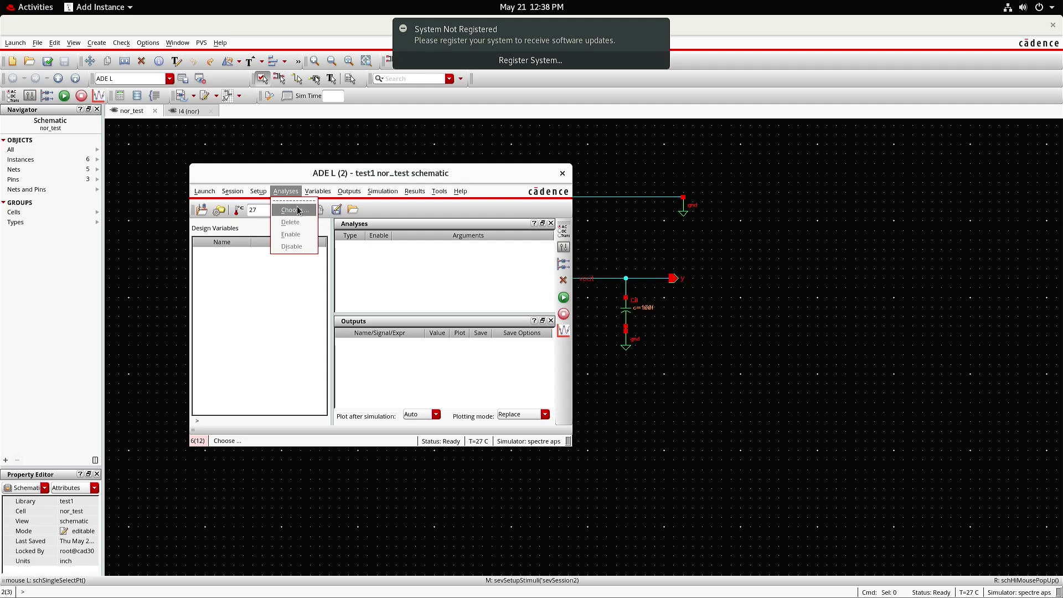
left_click(298, 211)
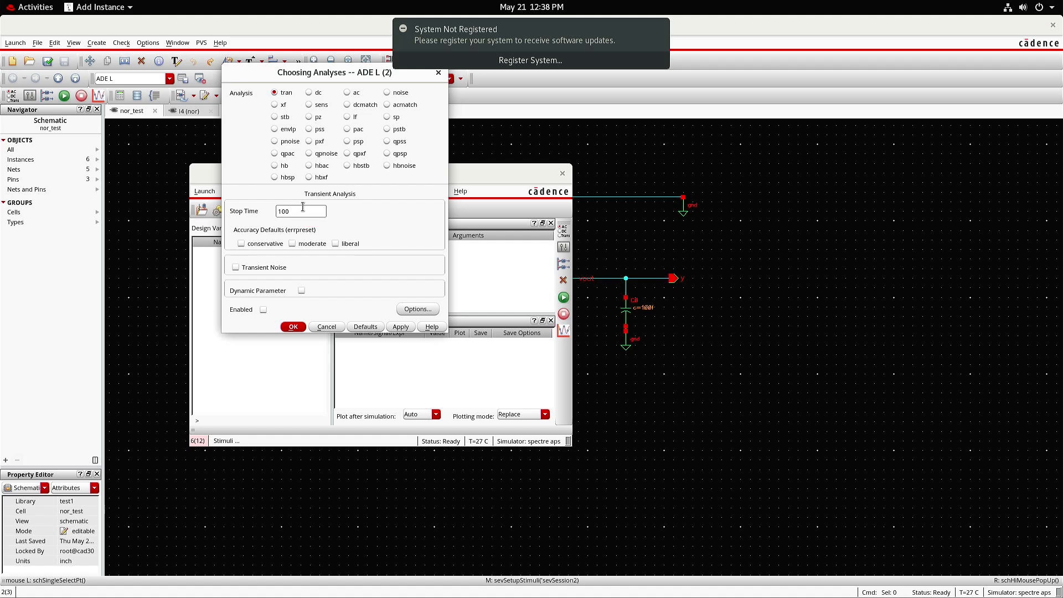
type("n")
left_click(296, 244)
left_click(293, 327)
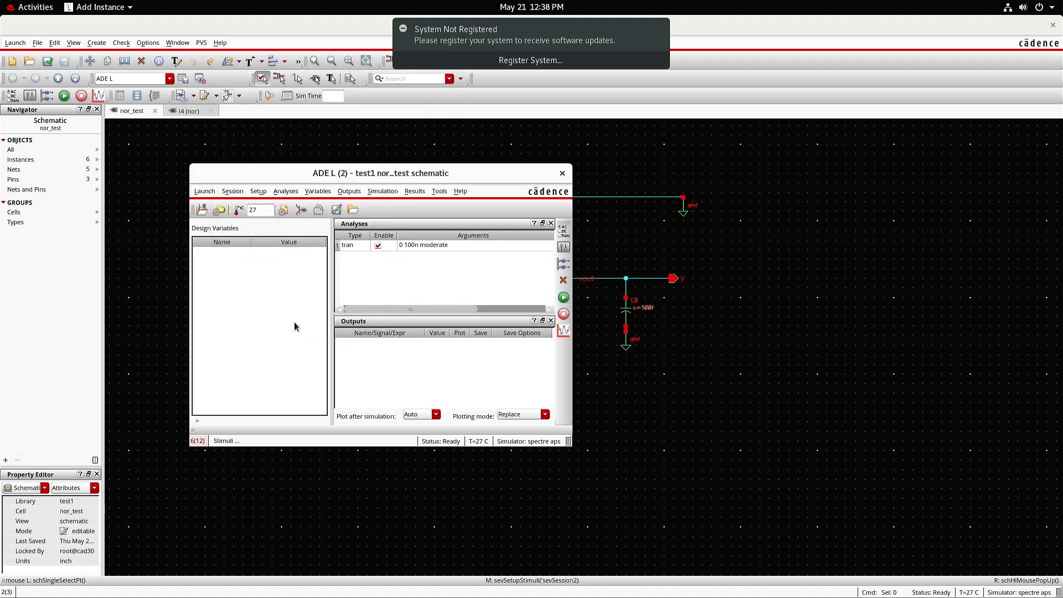
Select nets a, b and y on the schematic as the outputs to plot.
left_click(349, 191)
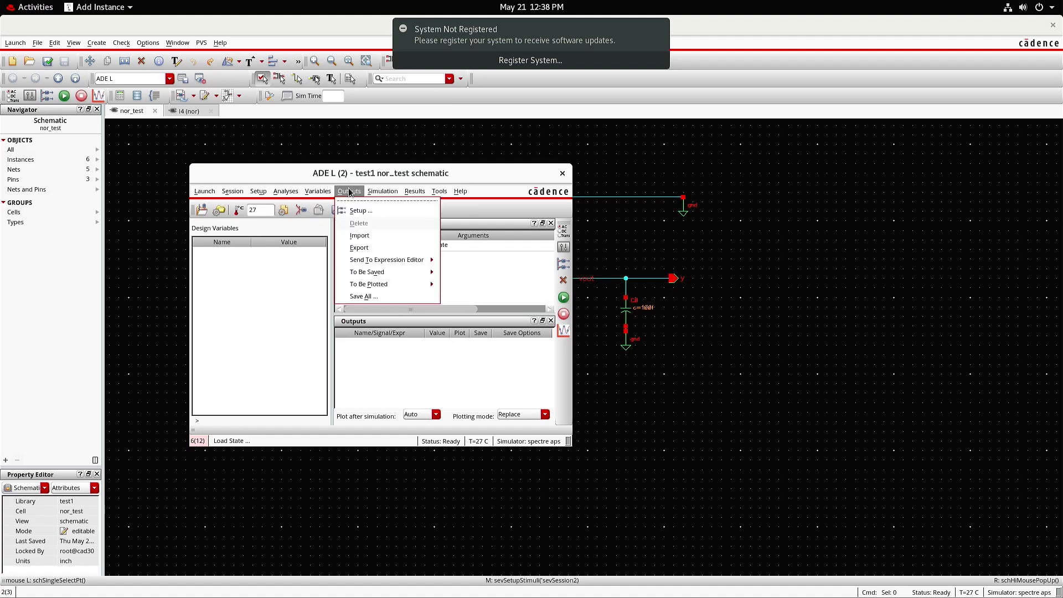
mouse_move(394, 282)
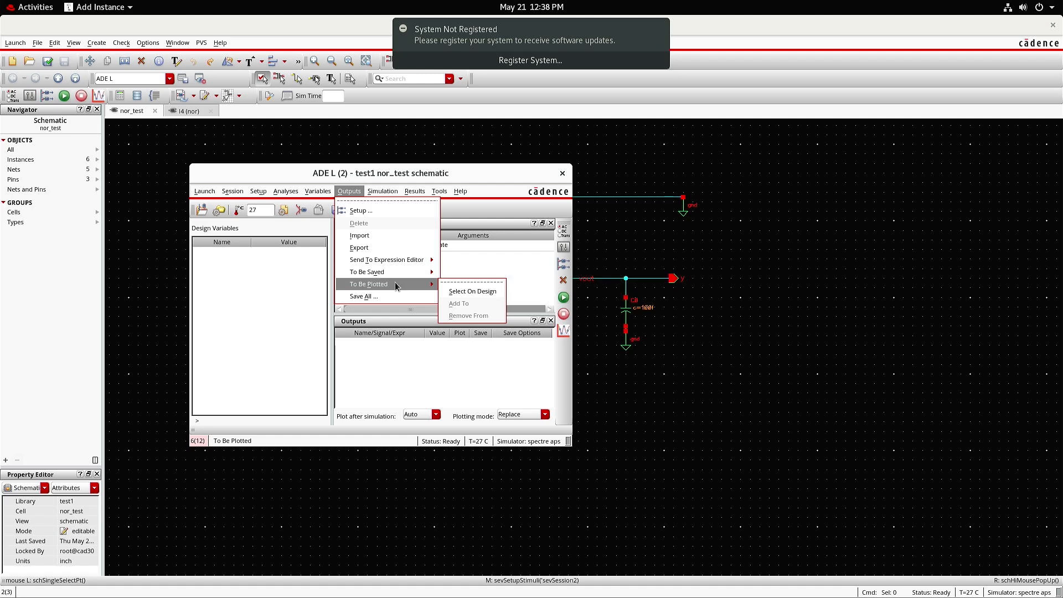
left_click(470, 287)
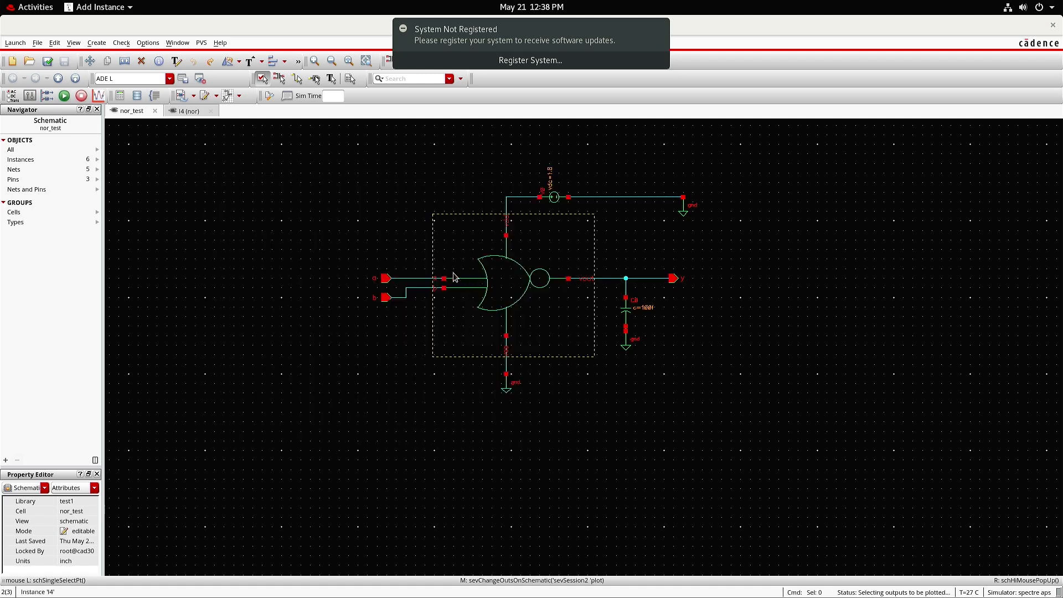
left_click(405, 280)
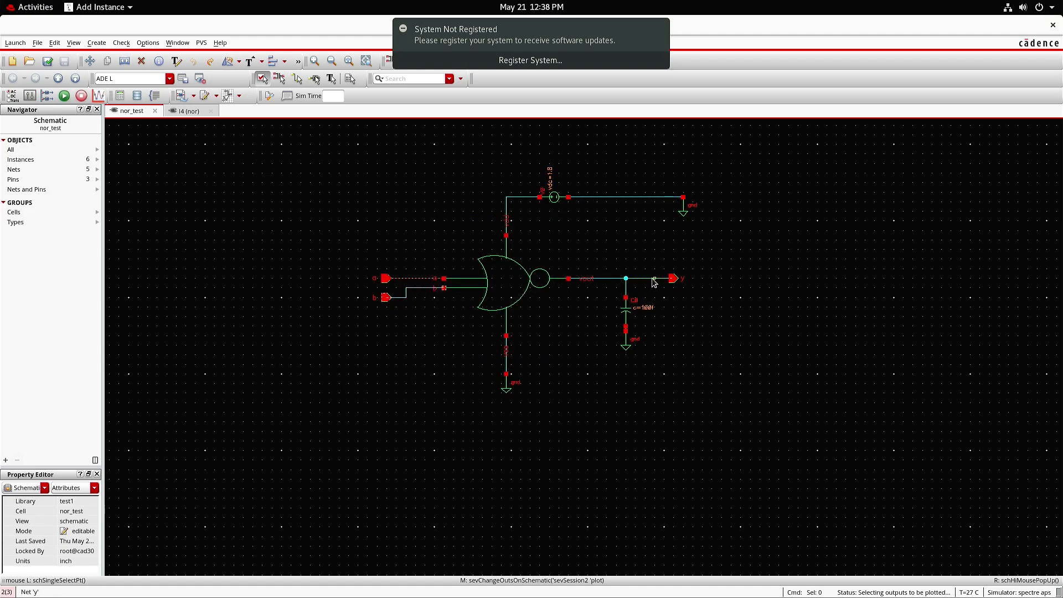
key("Escape")
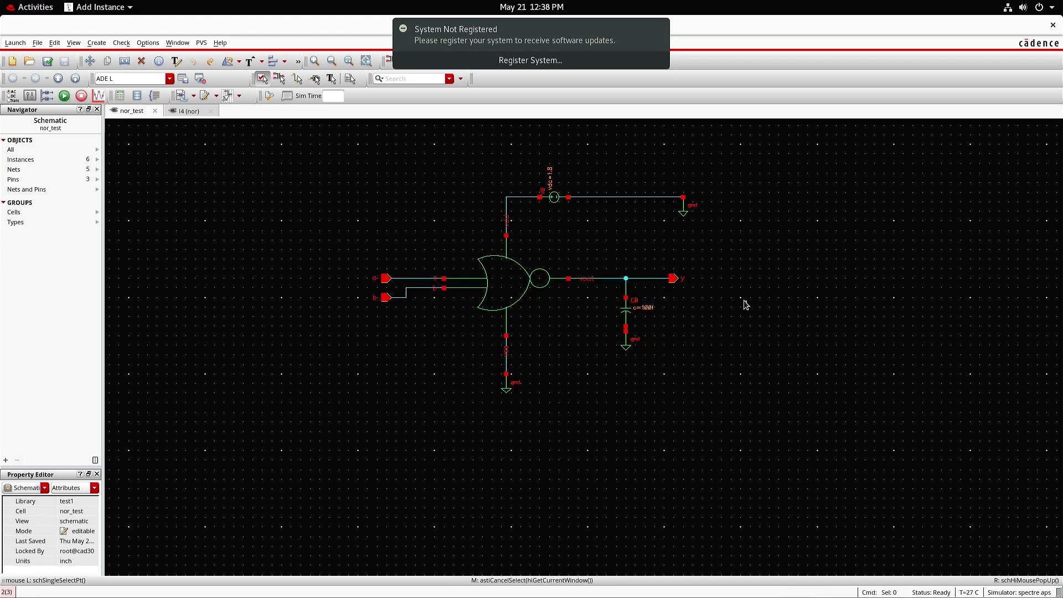
Bring the ADE L window back, run the simulation, and close the spectre.out log in front of the waveform plot.
key("super")
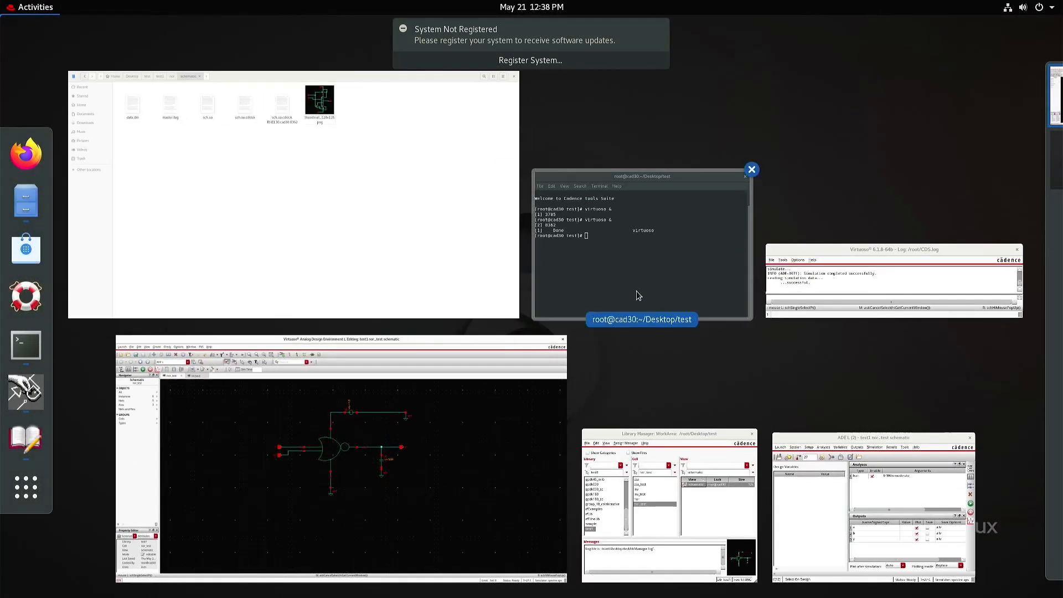
left_click(892, 494)
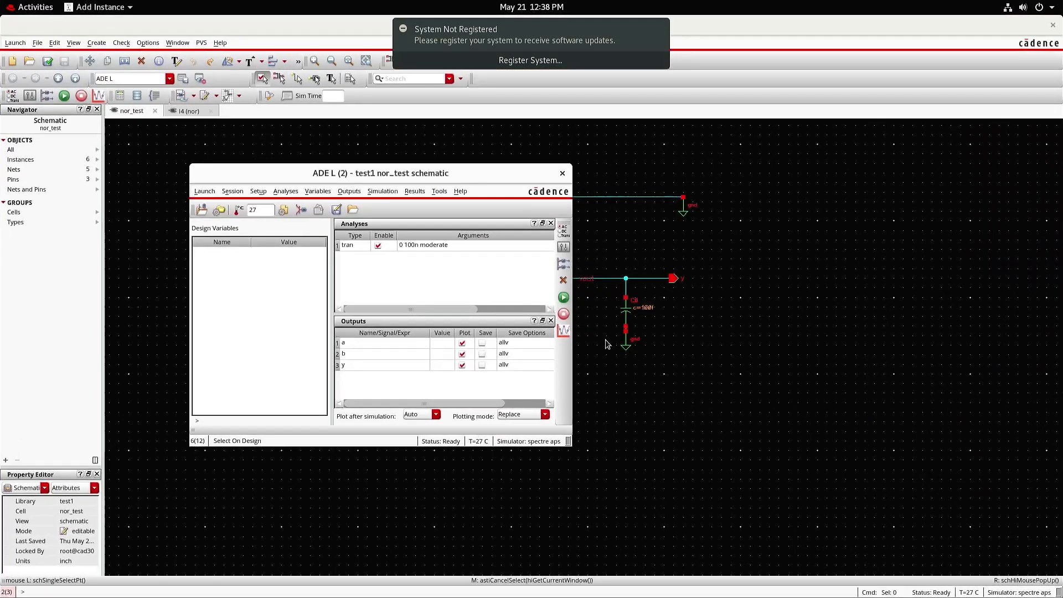
left_click(564, 299)
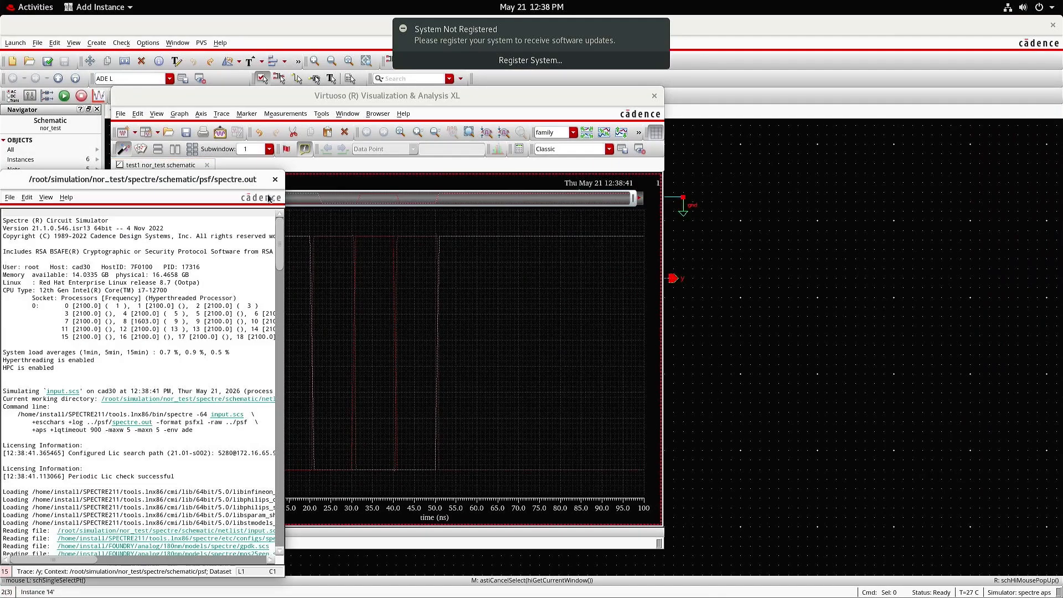
left_click(275, 179)
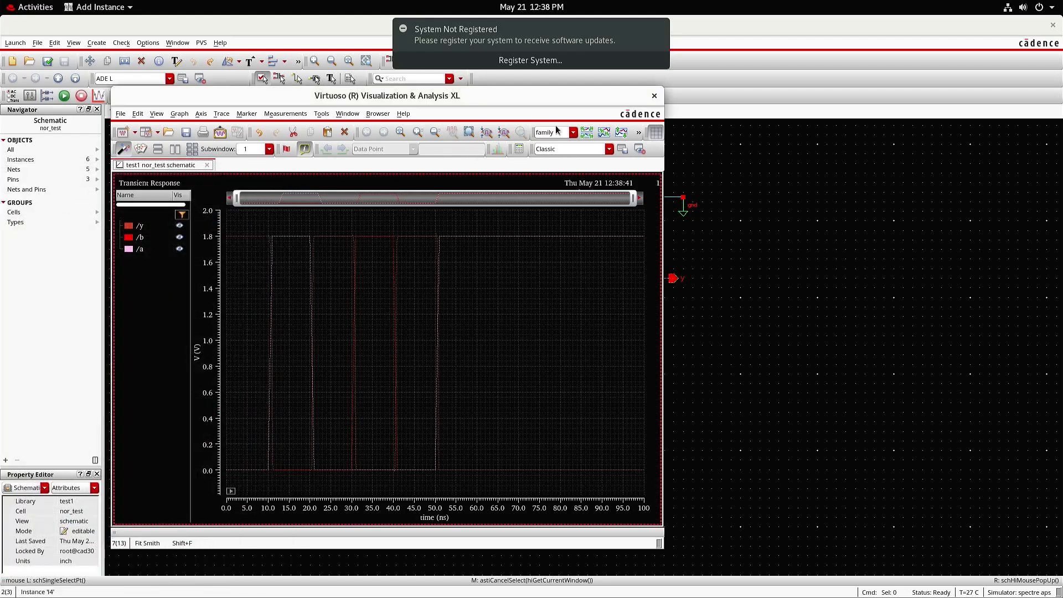
Split the y, b and a traces into separate strips and maximize the waveform window.
left_click(587, 132)
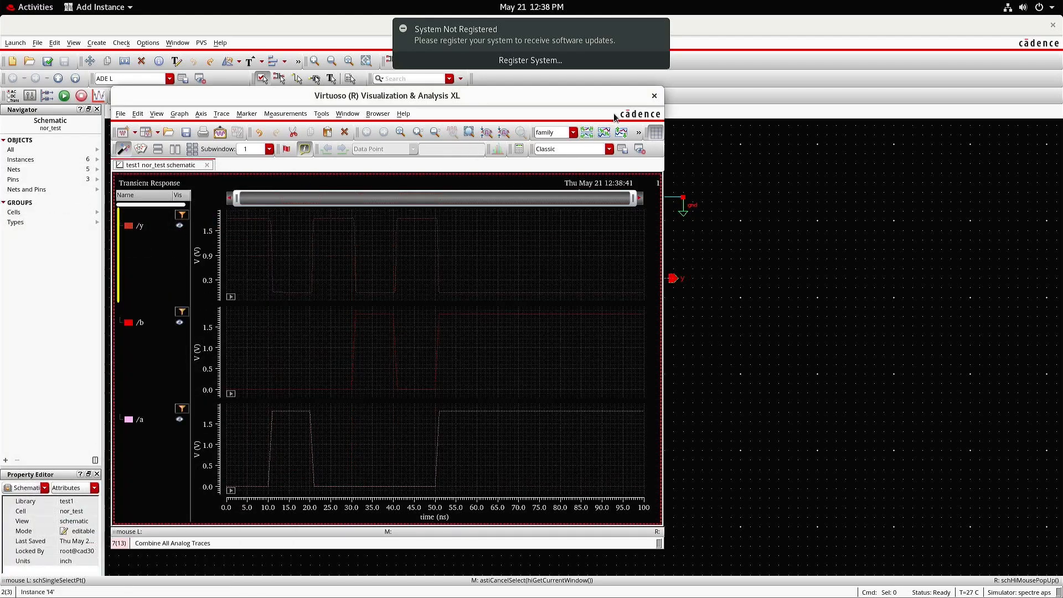
double_click(580, 94)
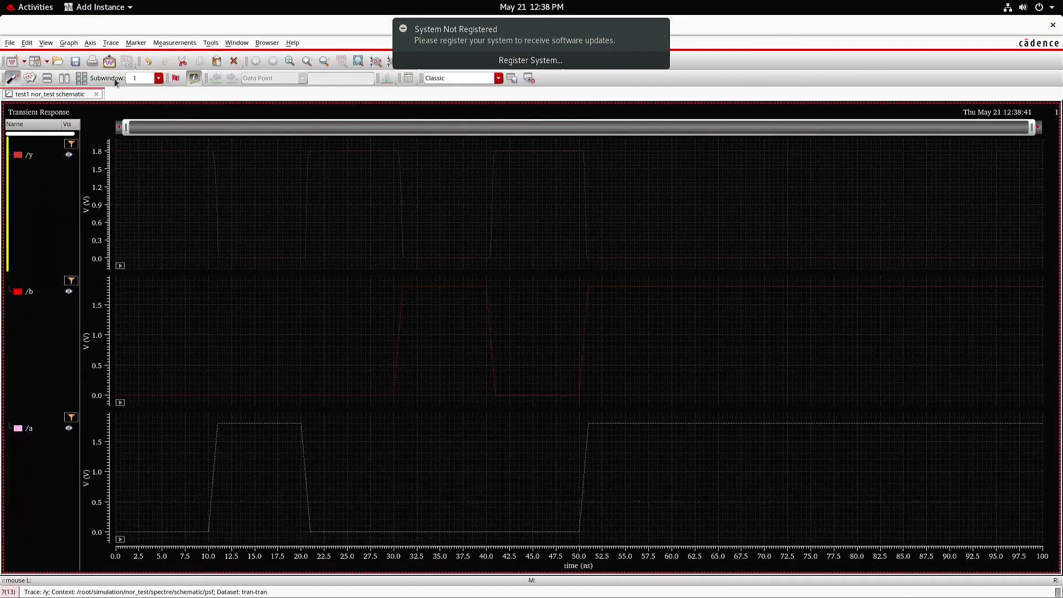
Set the waveform window's background color to white (#ffffff) in the window properties.
left_click(10, 43)
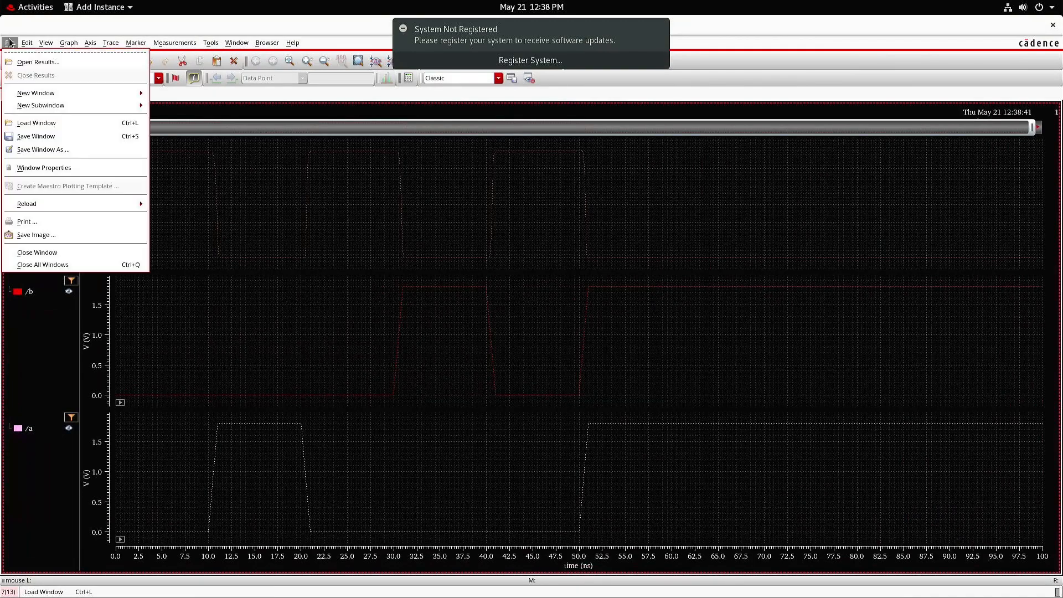
left_click(55, 165)
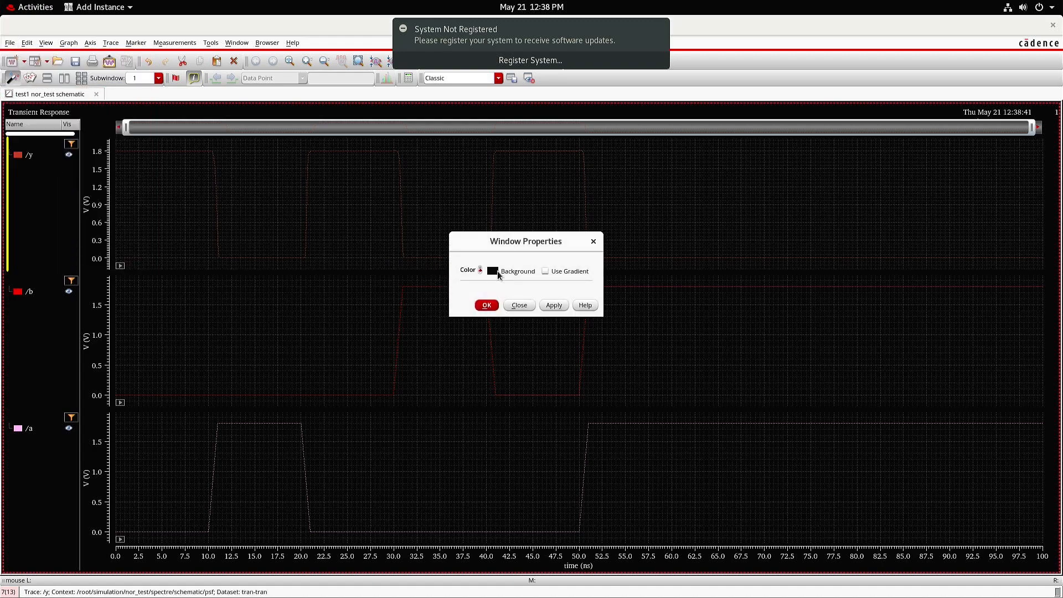
left_click(493, 271)
left_click(428, 335)
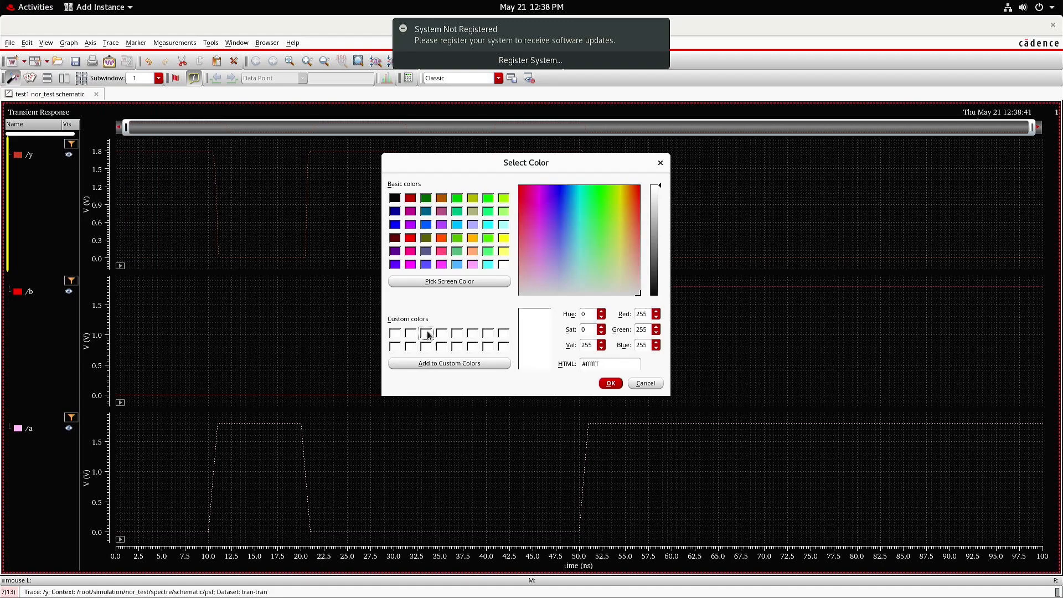
left_click(611, 383)
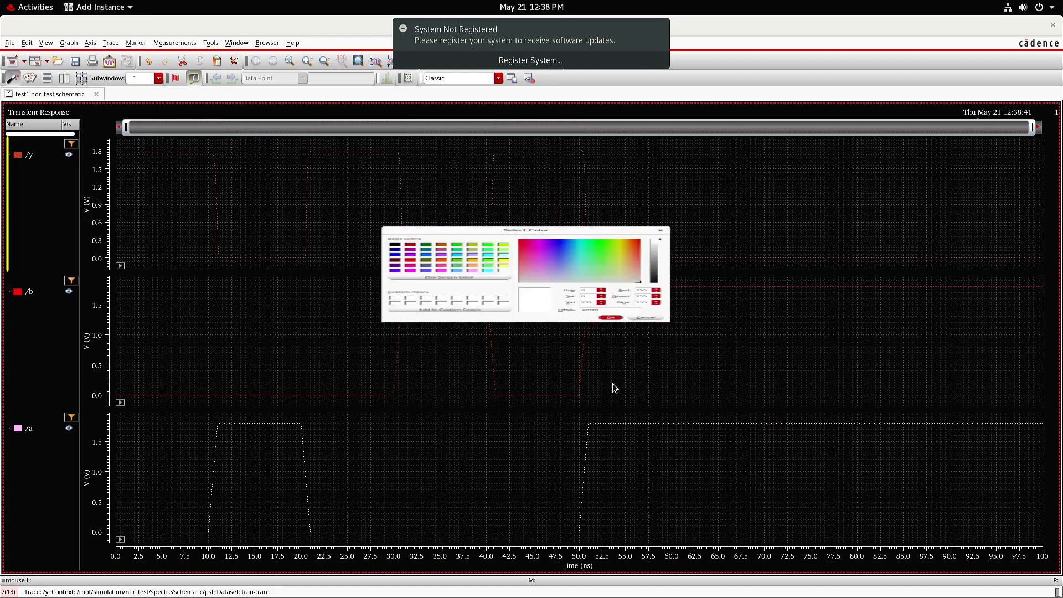
left_click(487, 306)
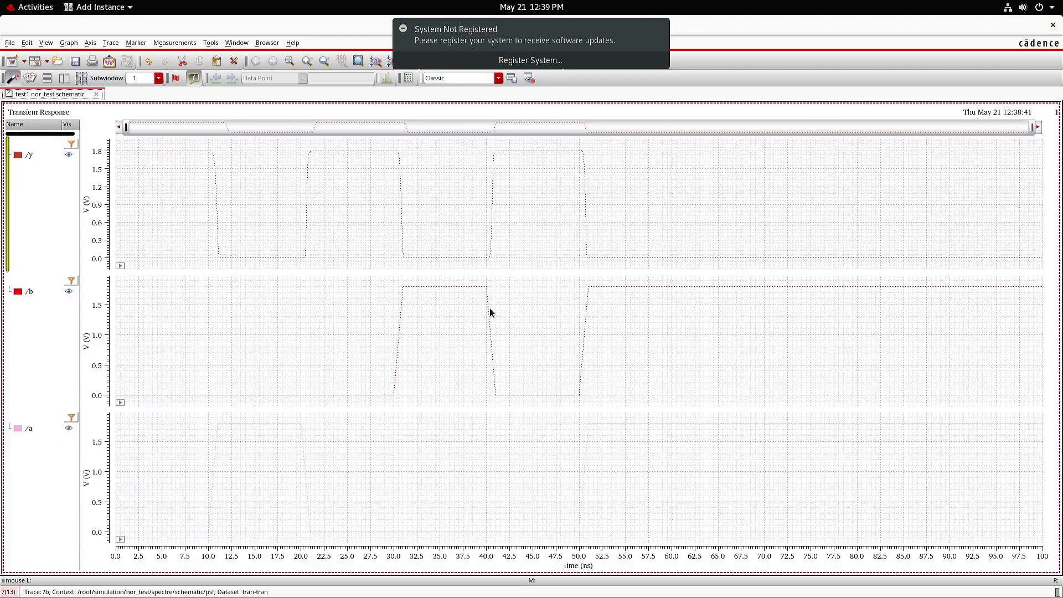
Change the line style of trace y to solid in its strip of the transient plot.
left_click(309, 187)
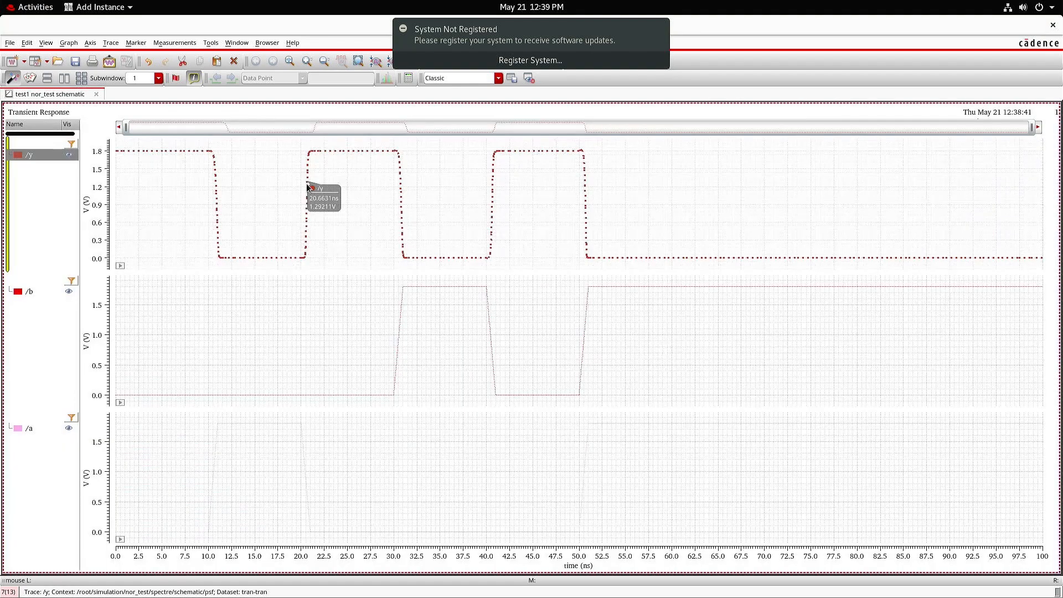
left_click(230, 294)
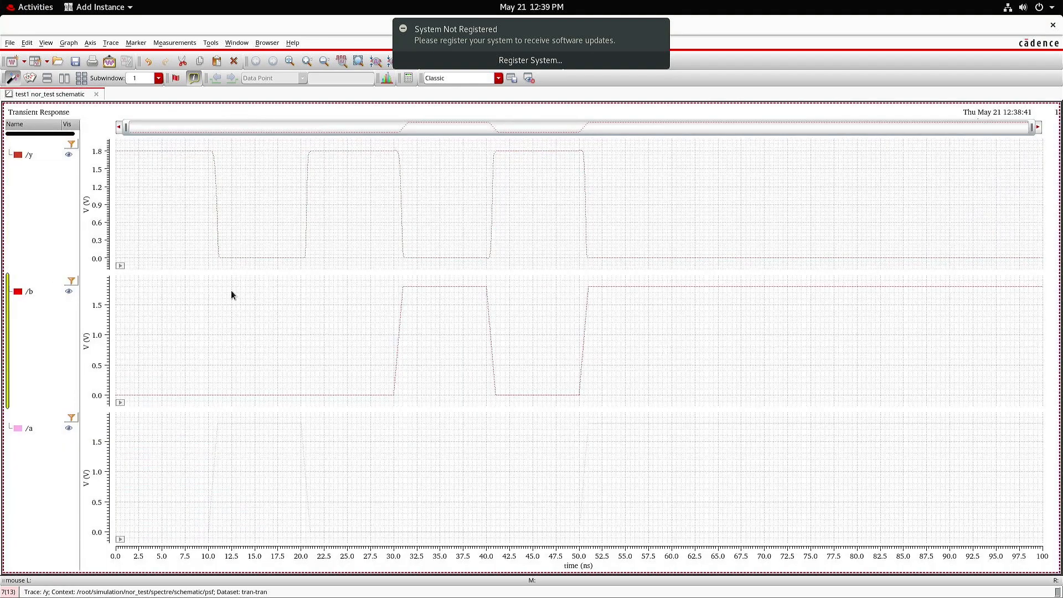
left_click(231, 261)
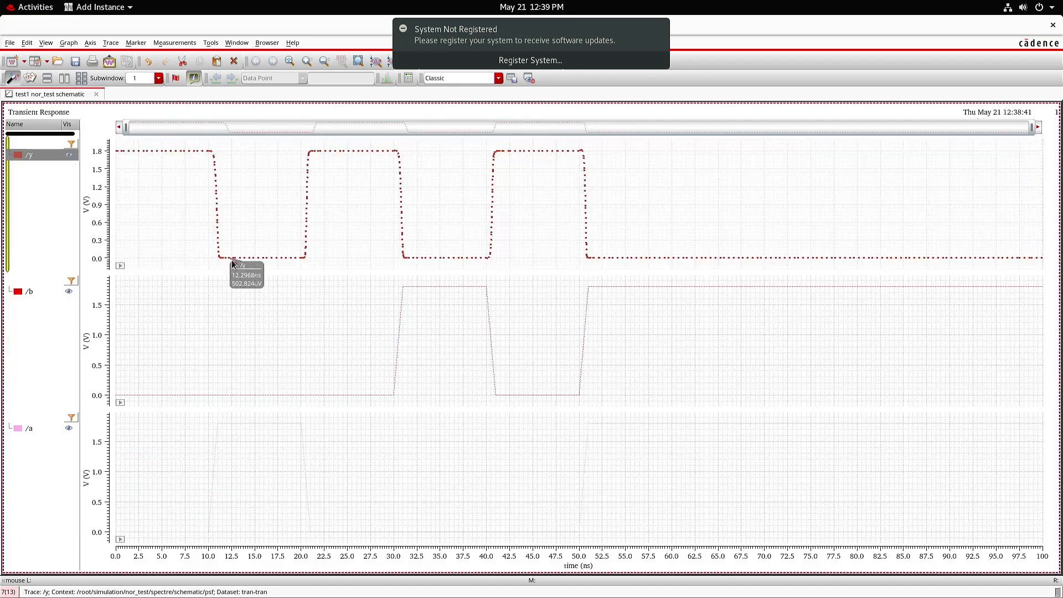
right_click(232, 261)
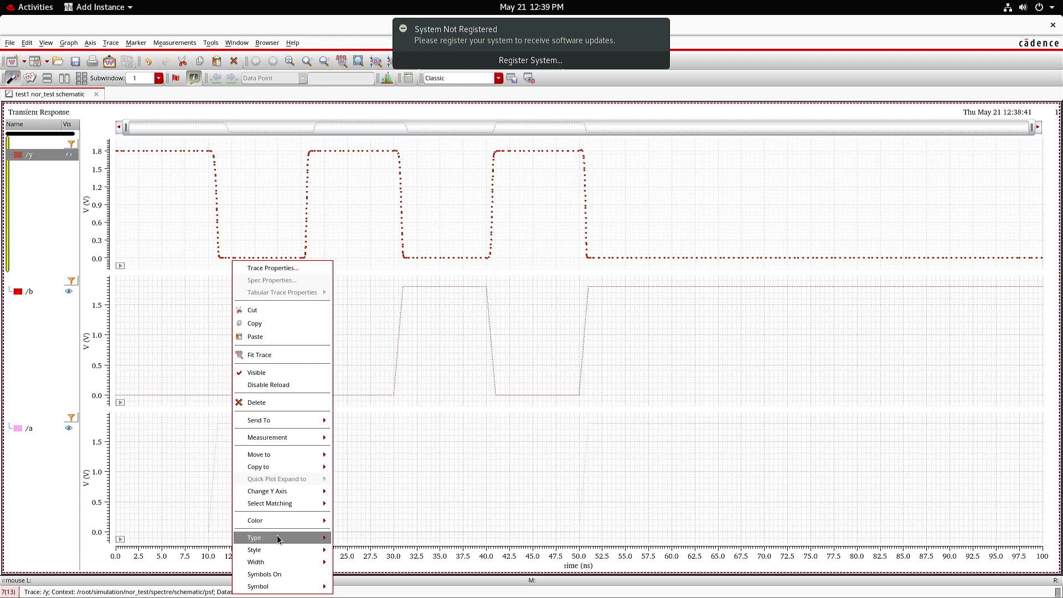
mouse_move(277, 536)
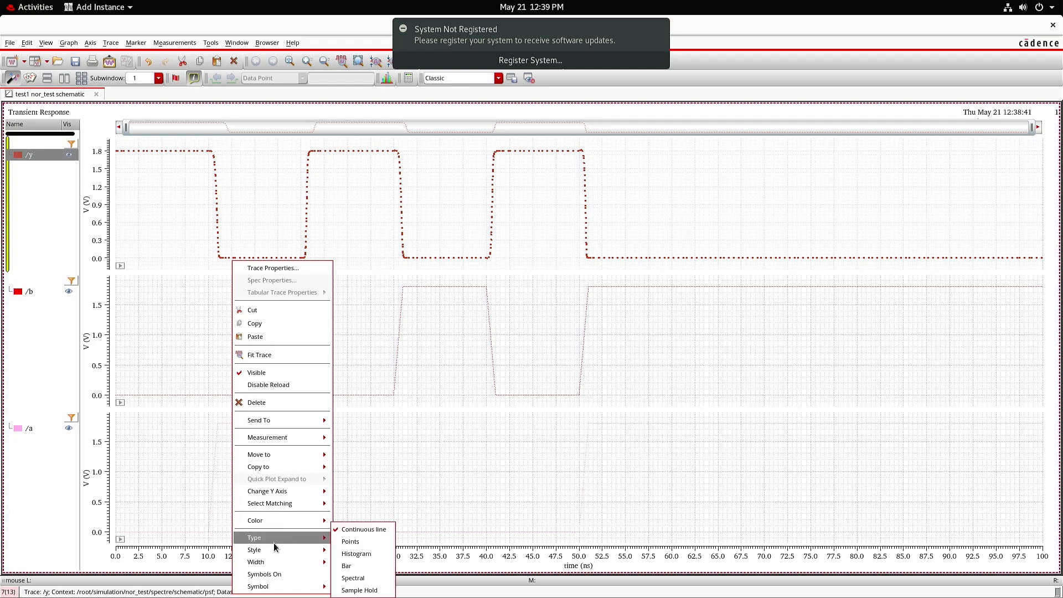
left_click(349, 542)
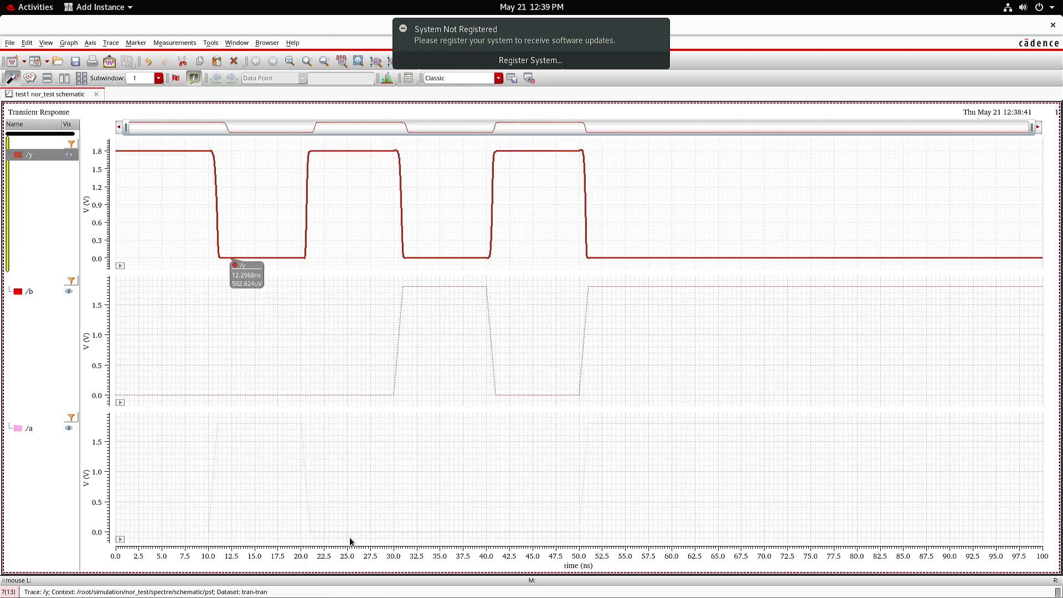
Change the line style of traces b and a to solid as well.
left_click(404, 318)
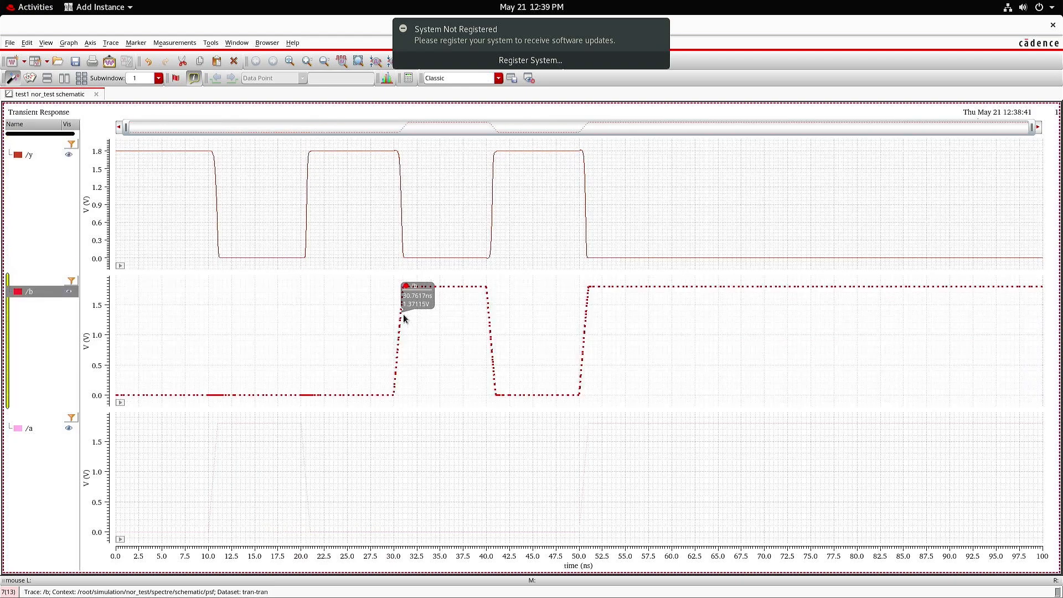
right_click(404, 318)
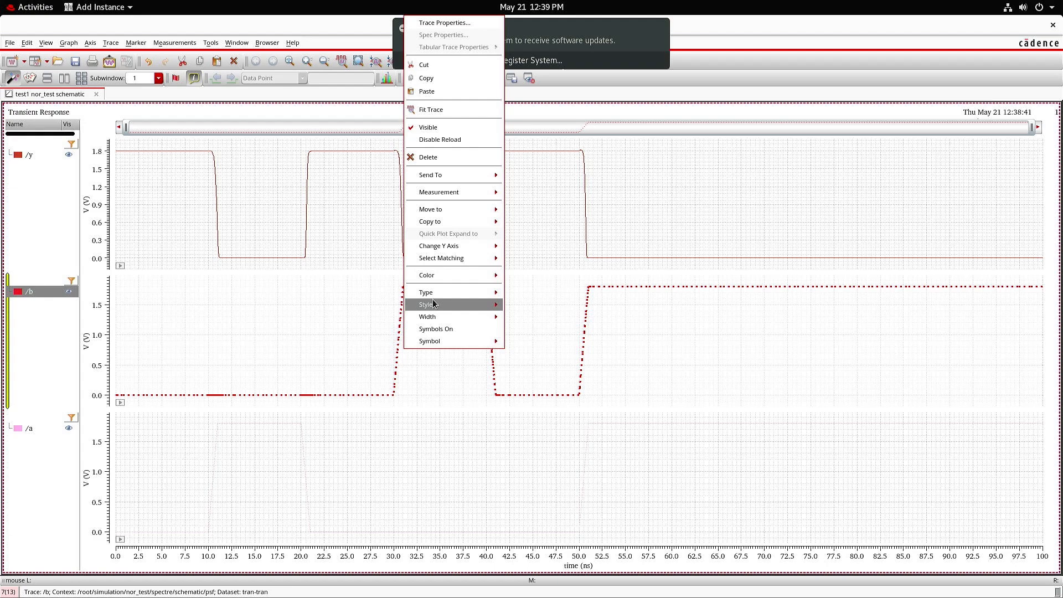
mouse_move(433, 303)
left_click(520, 304)
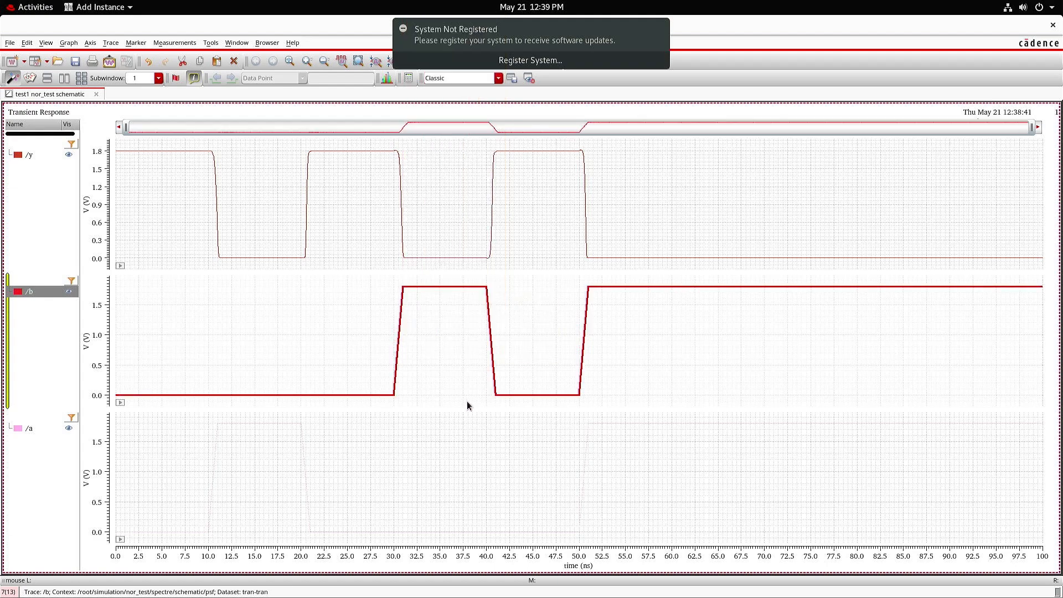
right_click(254, 424)
mouse_move(299, 380)
left_click(369, 383)
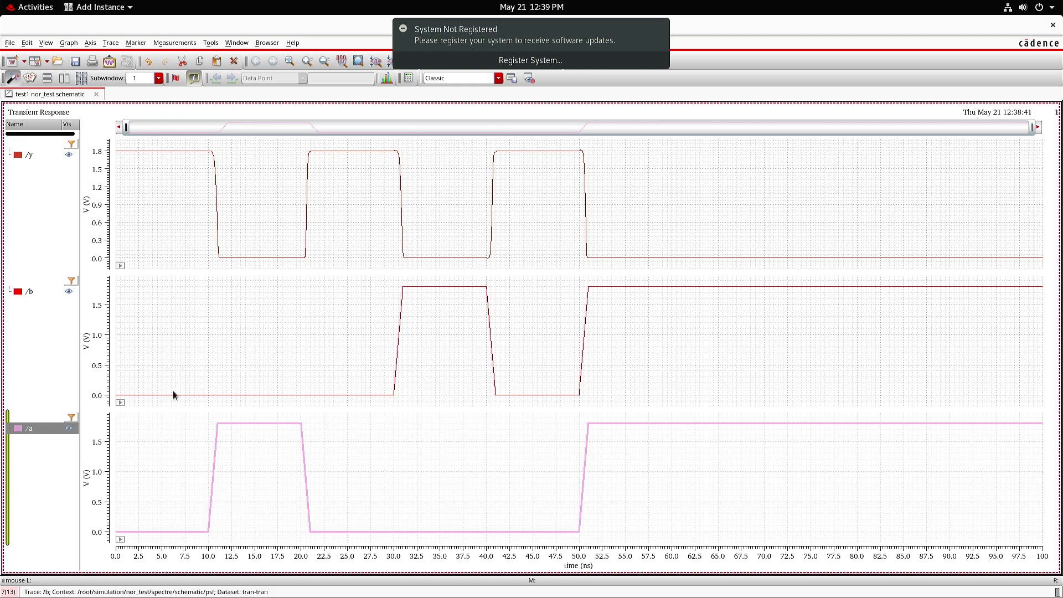
Open the Calculator and clear the old Signal1 and Signal2 expressions of the delay function.
mouse_move(142, 151)
mouse_move(262, 423)
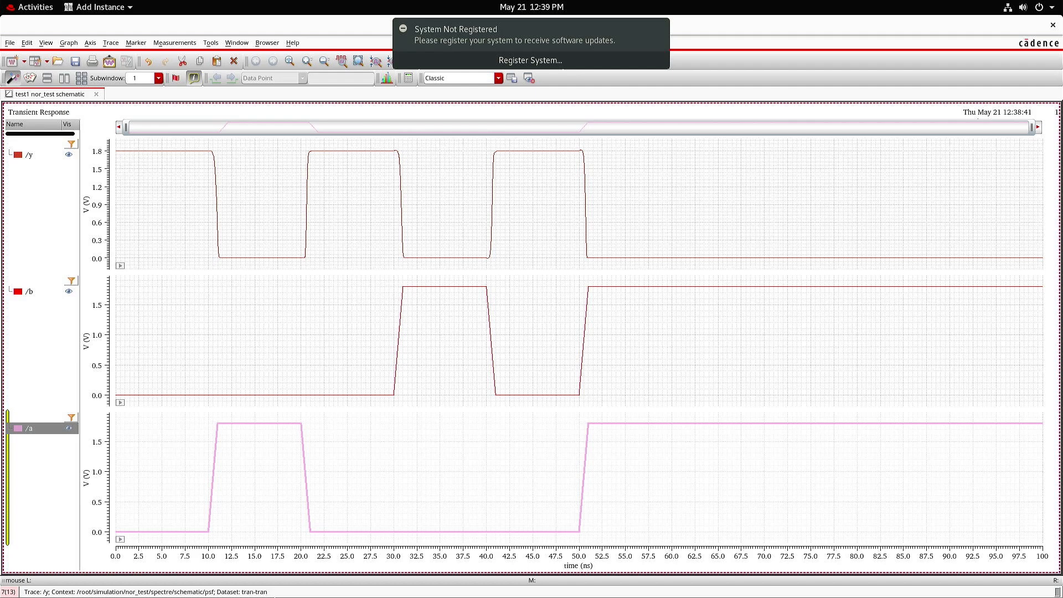
left_click(215, 43)
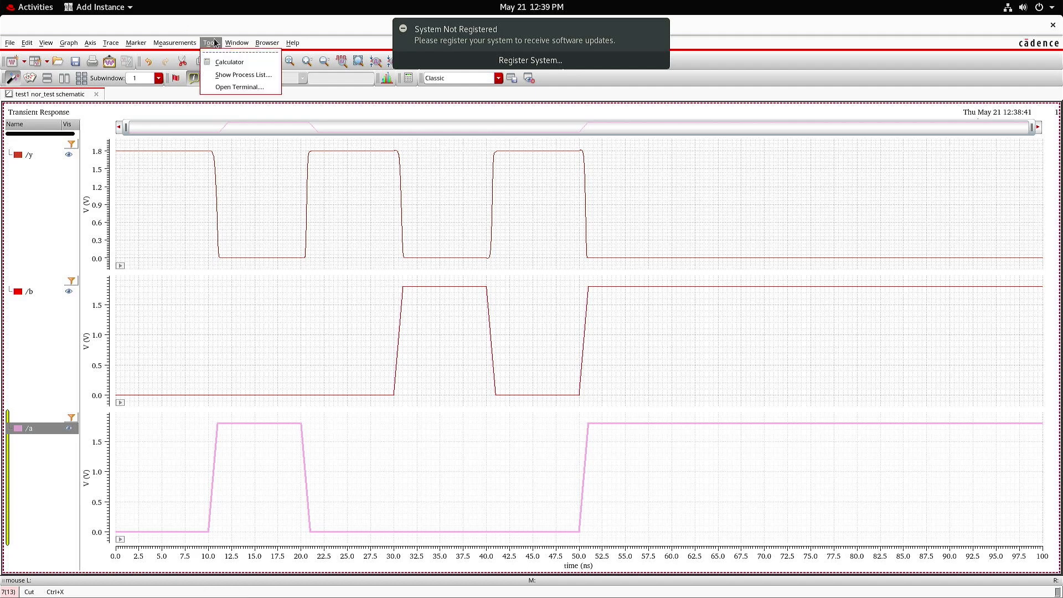
left_click(229, 61)
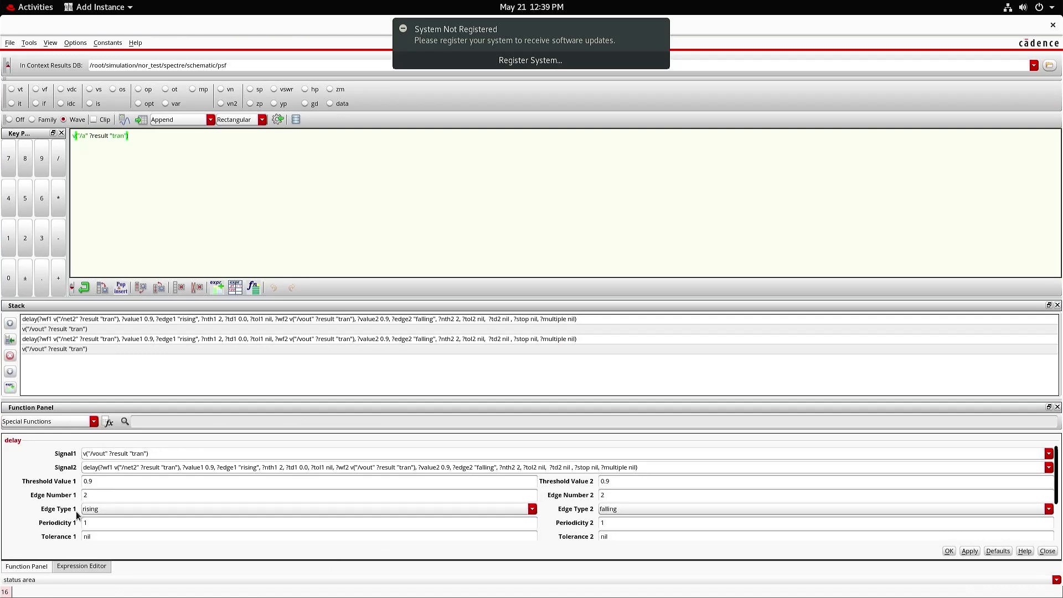
triple_click(178, 454)
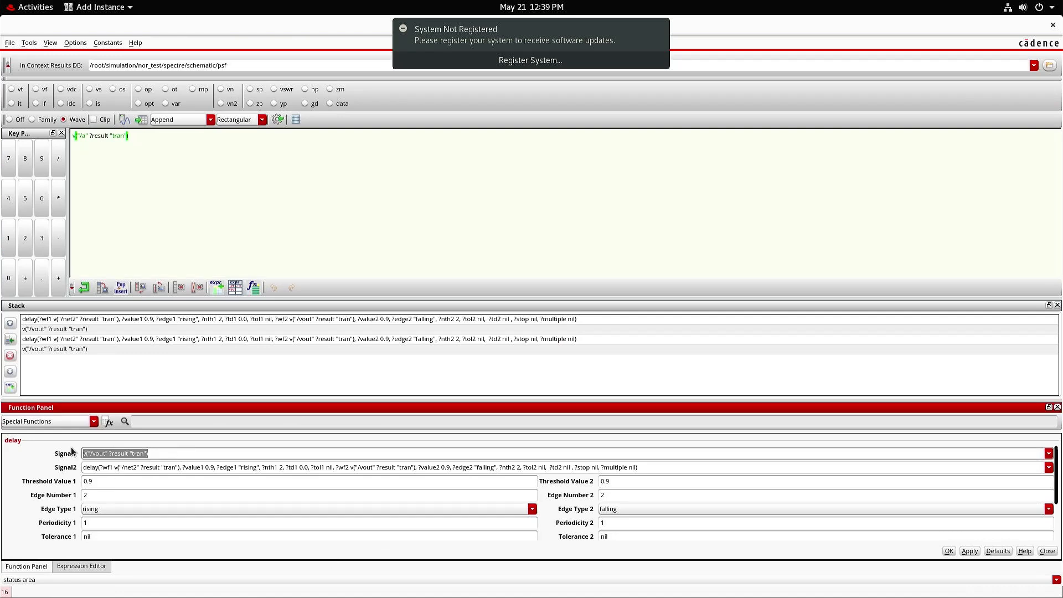
key("BackSpace")
left_click_drag(665, 466, 67, 504)
key("BackSpace")
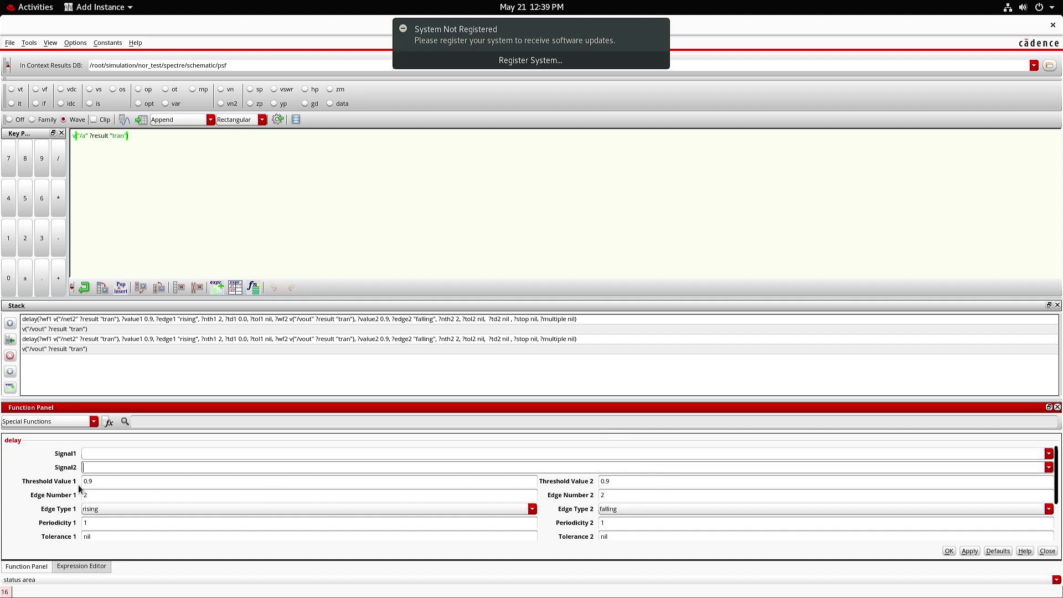
Send trace a from the waveform plot to the Calculator and choose v("/a" ?result "tran") as the delay function's Signal1.
left_click(116, 449)
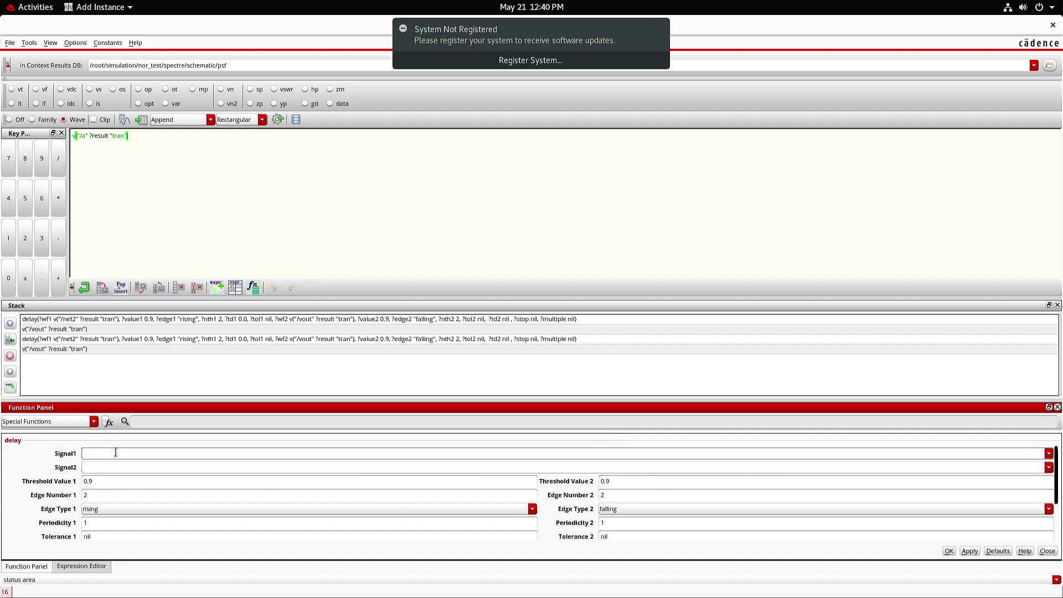
key("super")
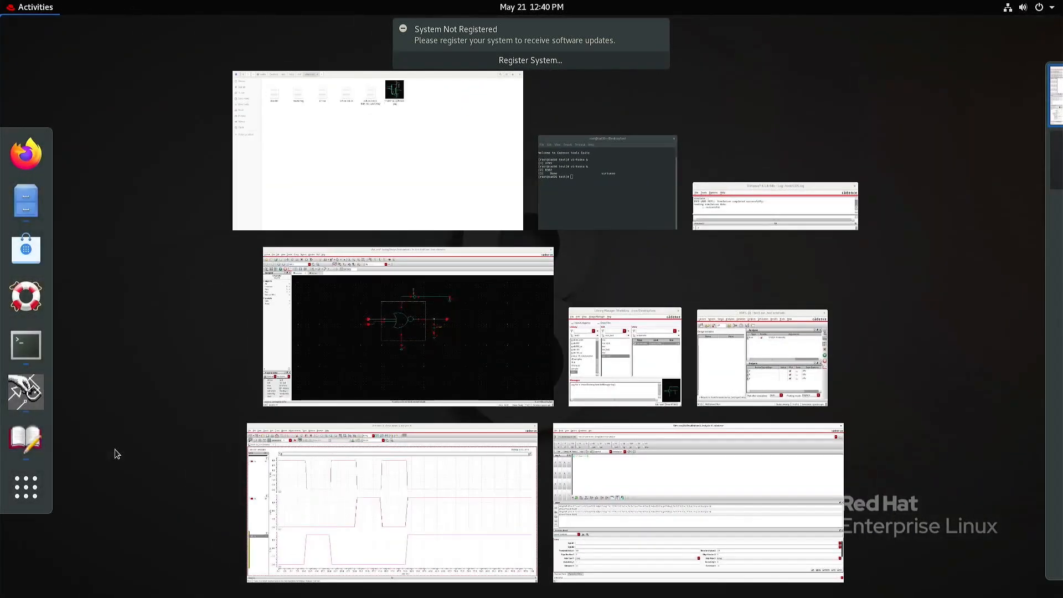
left_click(371, 497)
right_click(691, 425)
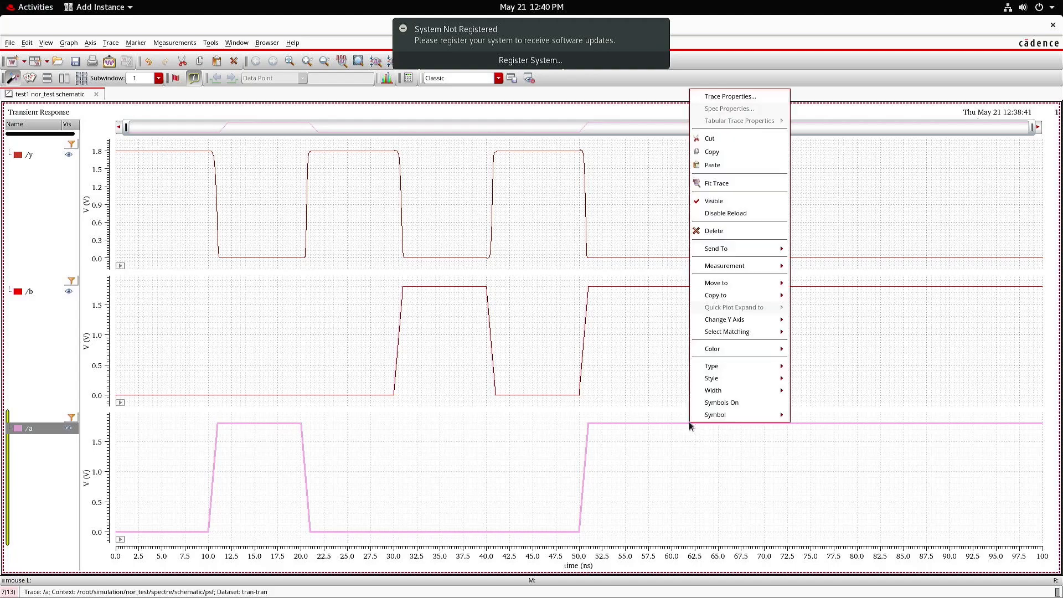
mouse_move(721, 253)
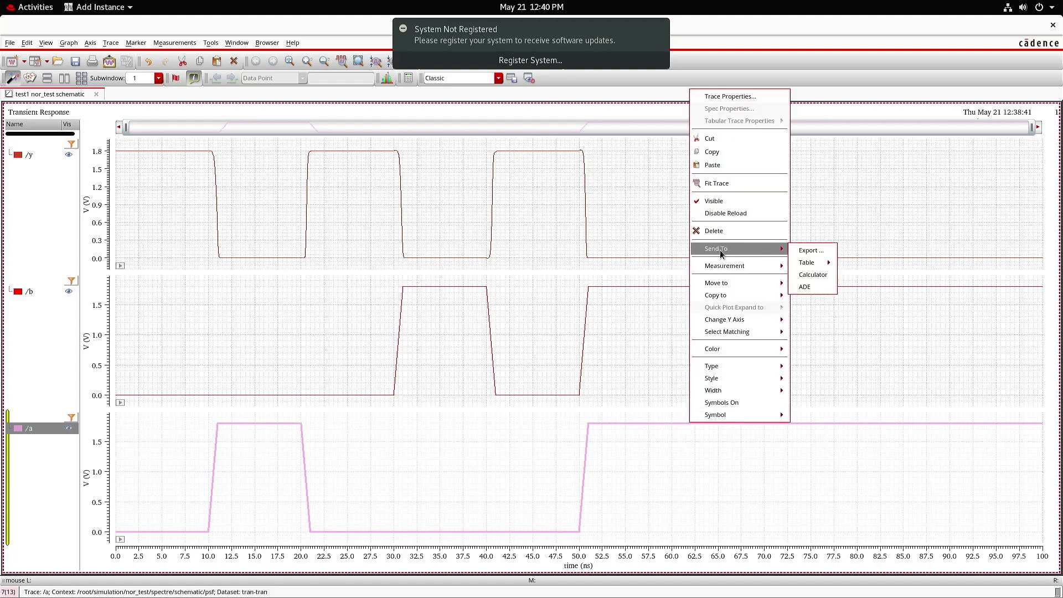
left_click(816, 278)
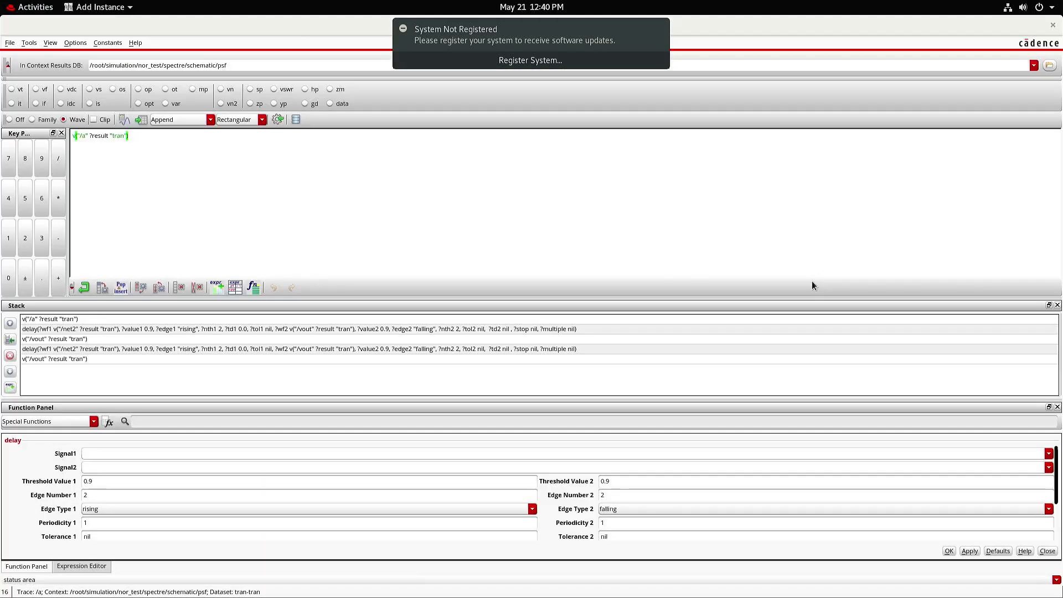
left_click(1054, 354)
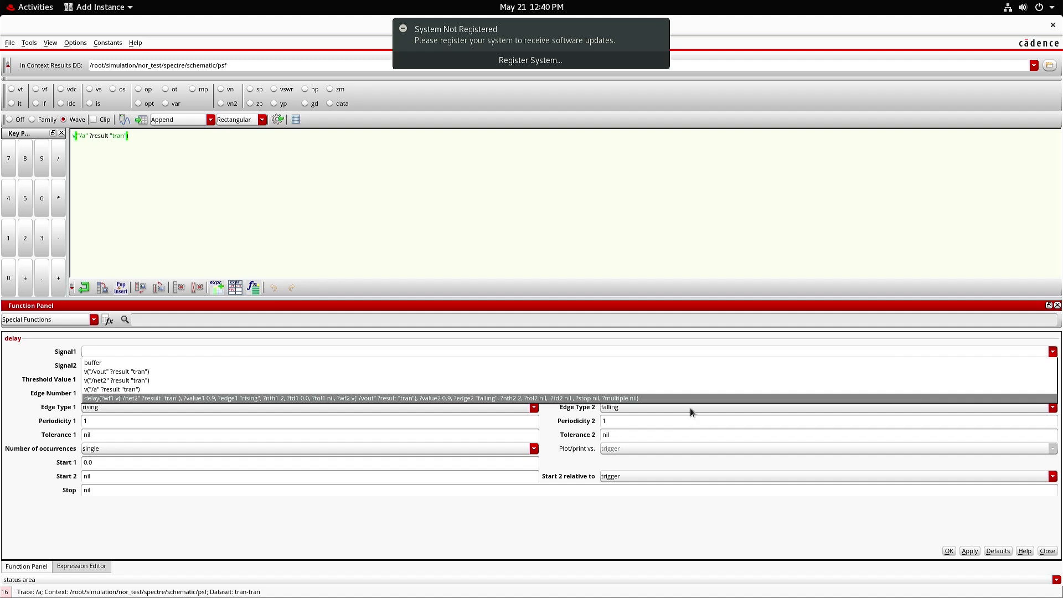
left_click(123, 388)
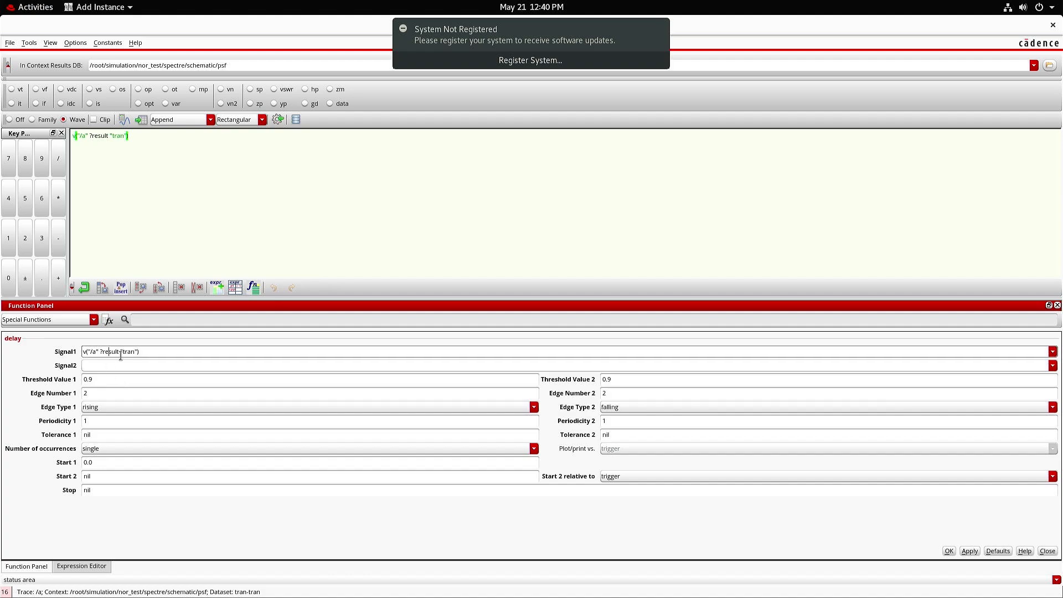
Return to the waveform plot and use trace y as the delay function's Signal2, v("/y" ?result "tran").
key("super")
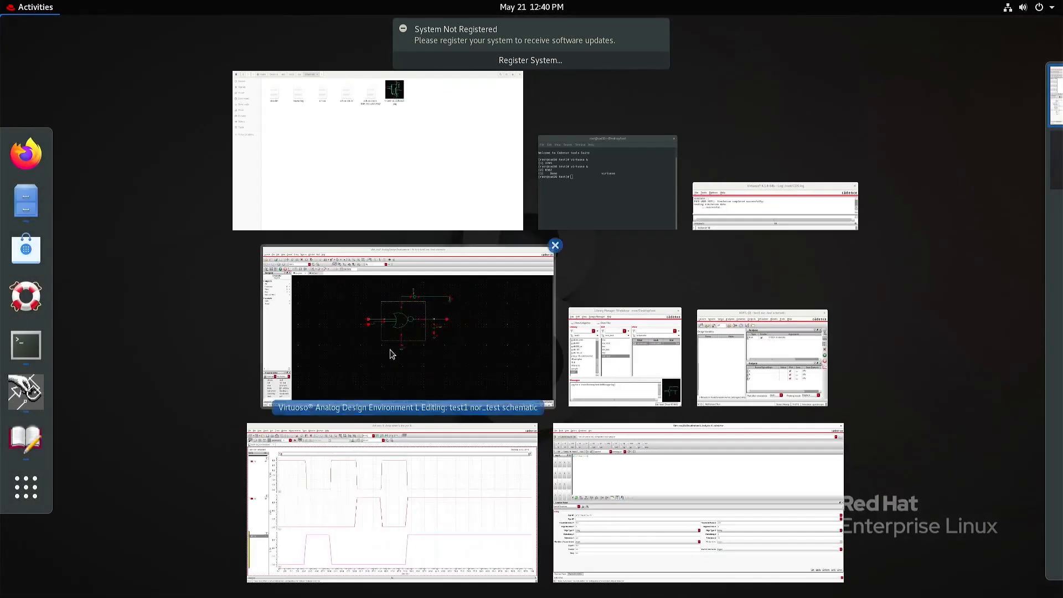
left_click(410, 469)
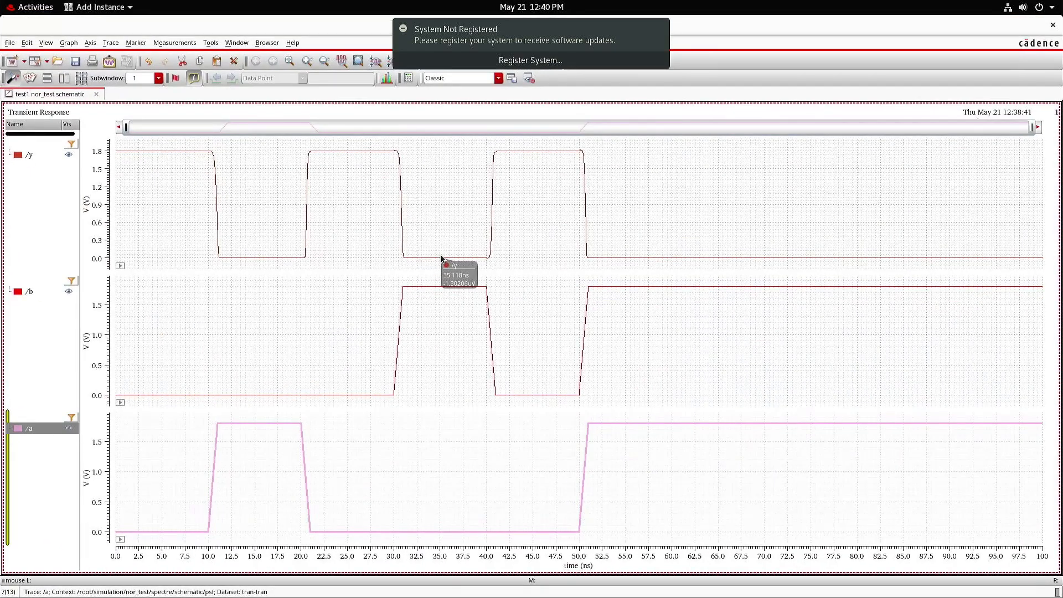
left_click(441, 258)
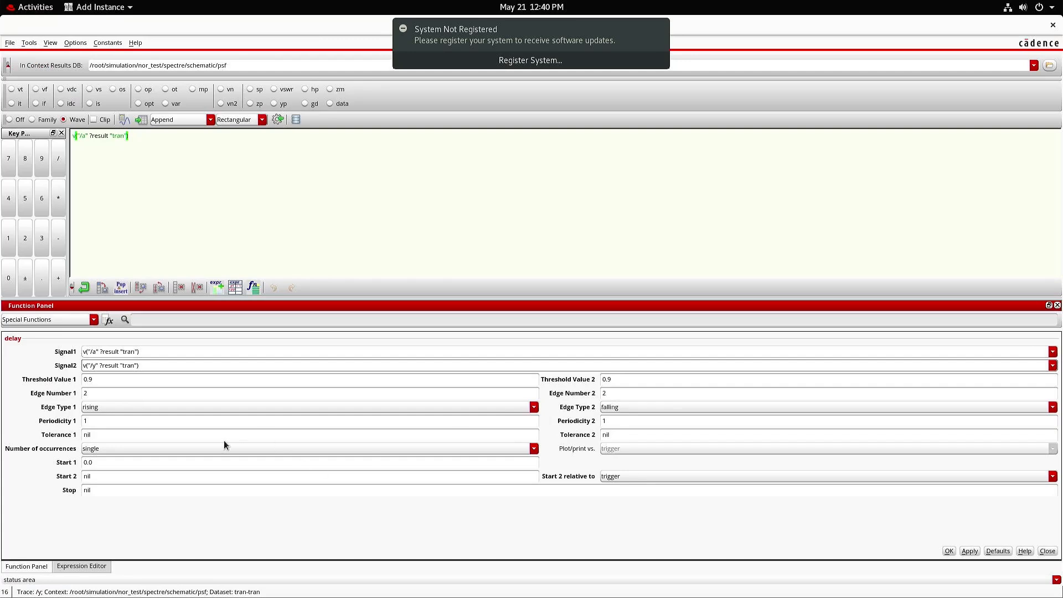
Clear the Edge Number 1 and Edge Number 2 values of the delay function.
left_click(99, 393)
left_click_drag(99, 394, 46, 403)
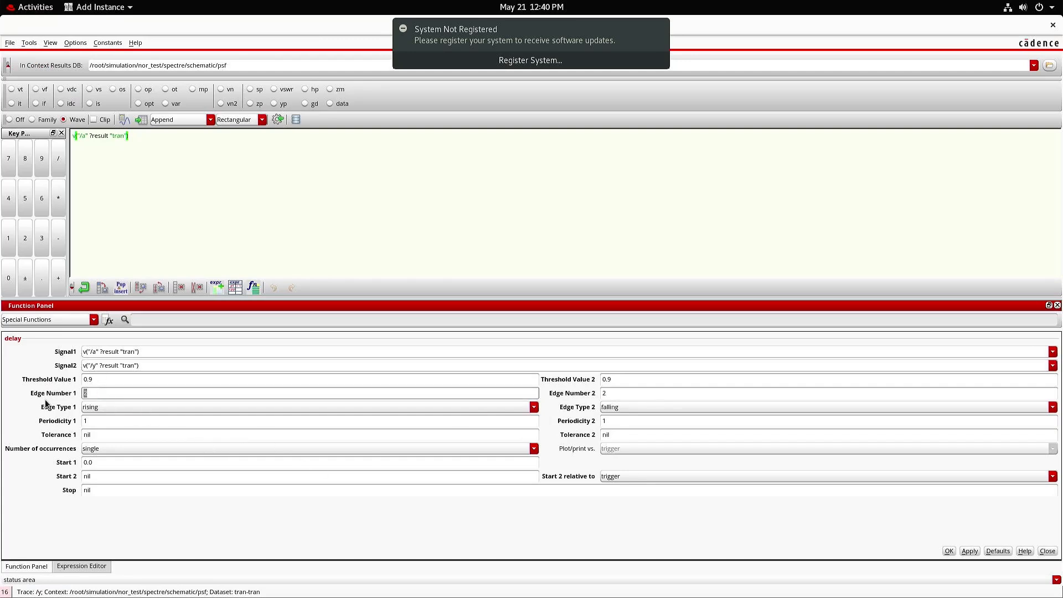
key("BackSpace")
left_click(627, 397)
key("BackSpace")
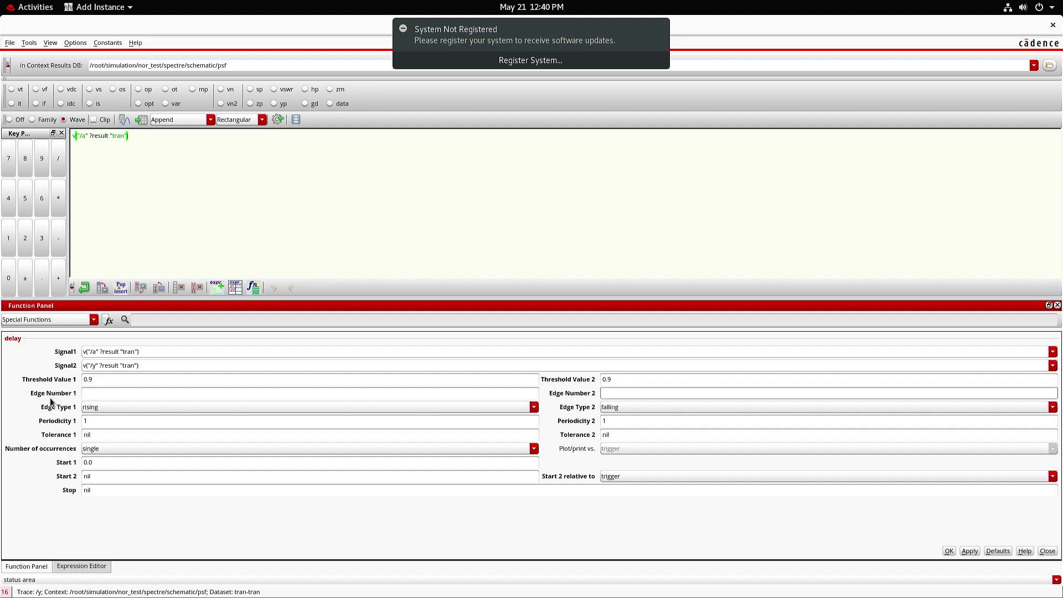
left_click(111, 395)
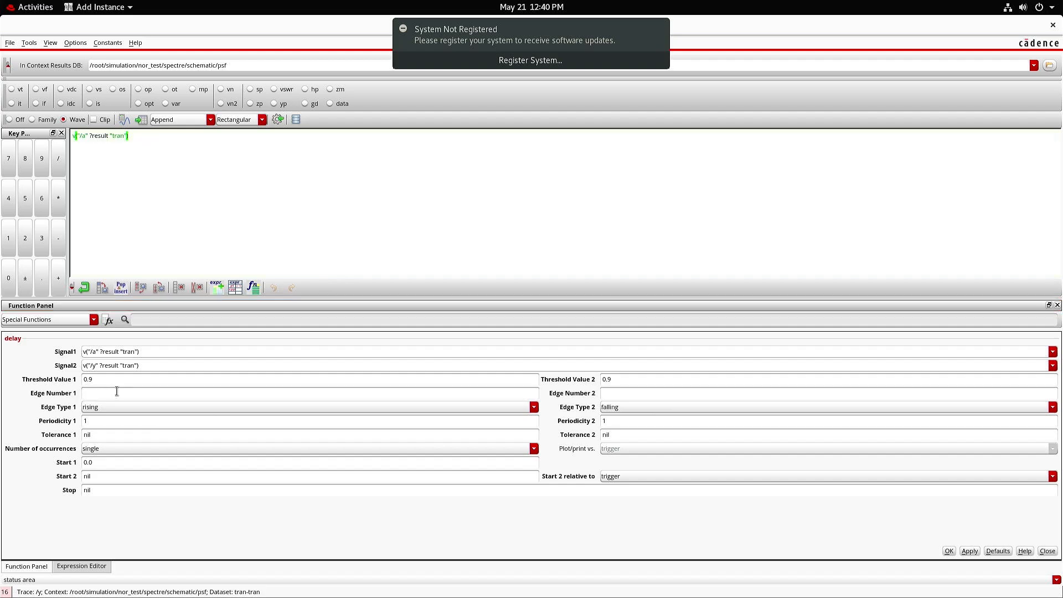
Check the edges of a and y in the waveform plot, and set Edge Number 1 to 1 and Edge Type 1 to falling.
key("super")
left_click(356, 508)
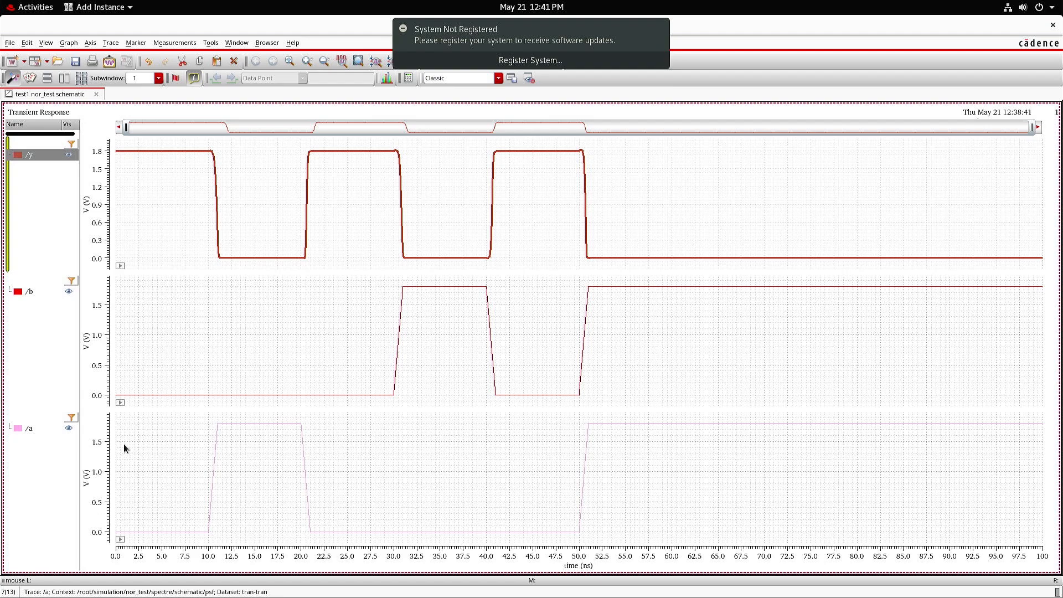
mouse_move(133, 534)
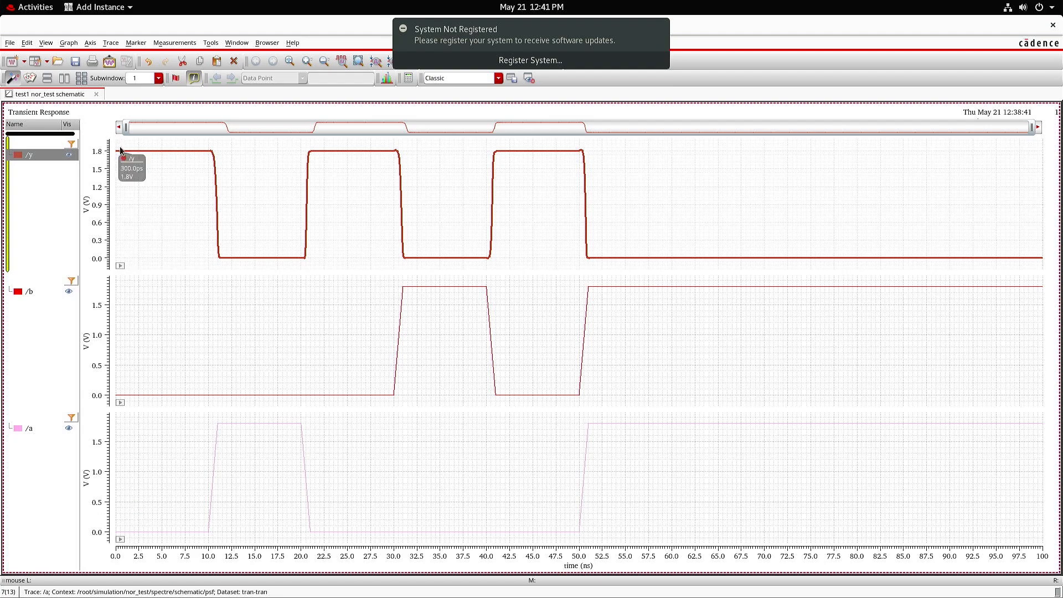
key("super")
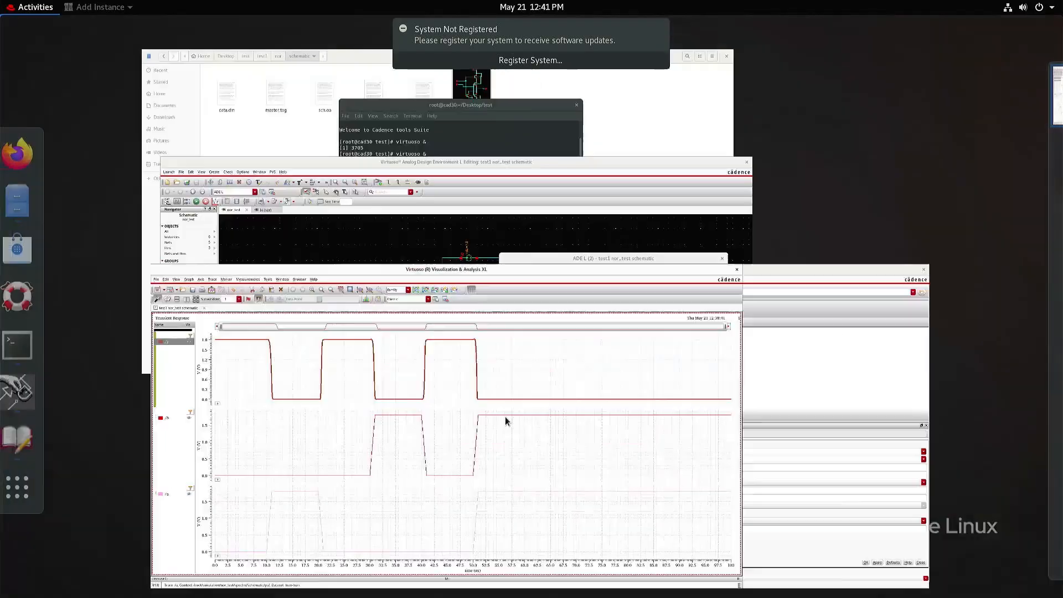
left_click(652, 470)
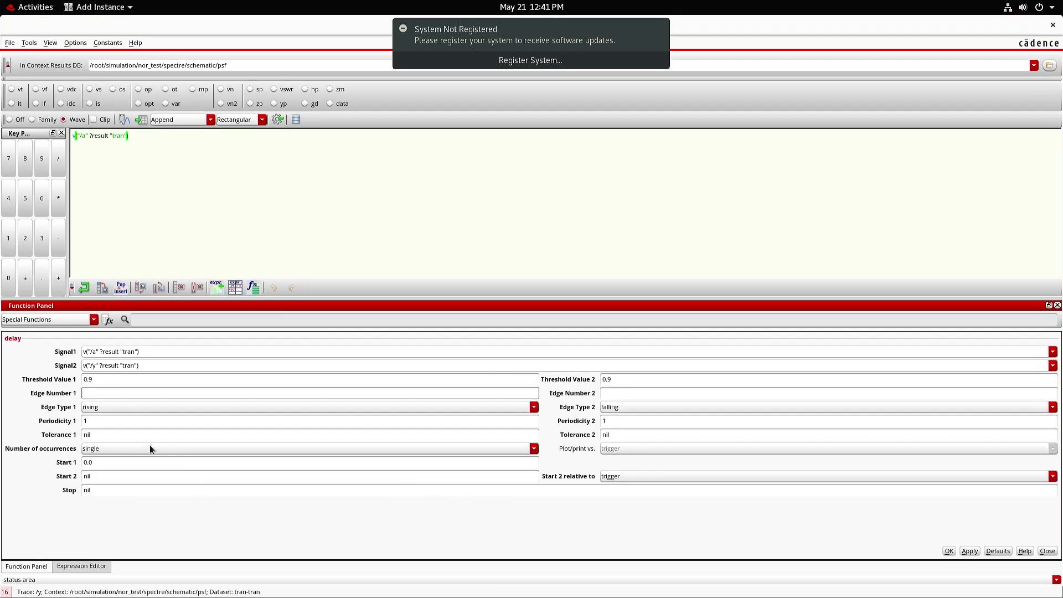
type("1")
left_click(109, 408)
left_click(105, 427)
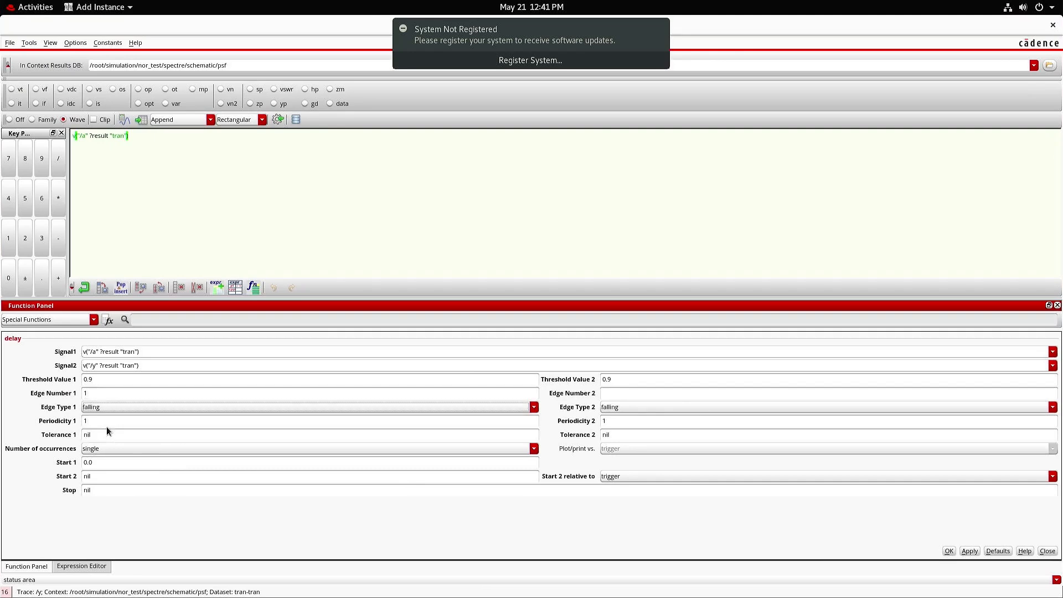
Set the delay function's Edge Number 2 to 1 and Edge Type 2 to rising.
left_click(631, 395)
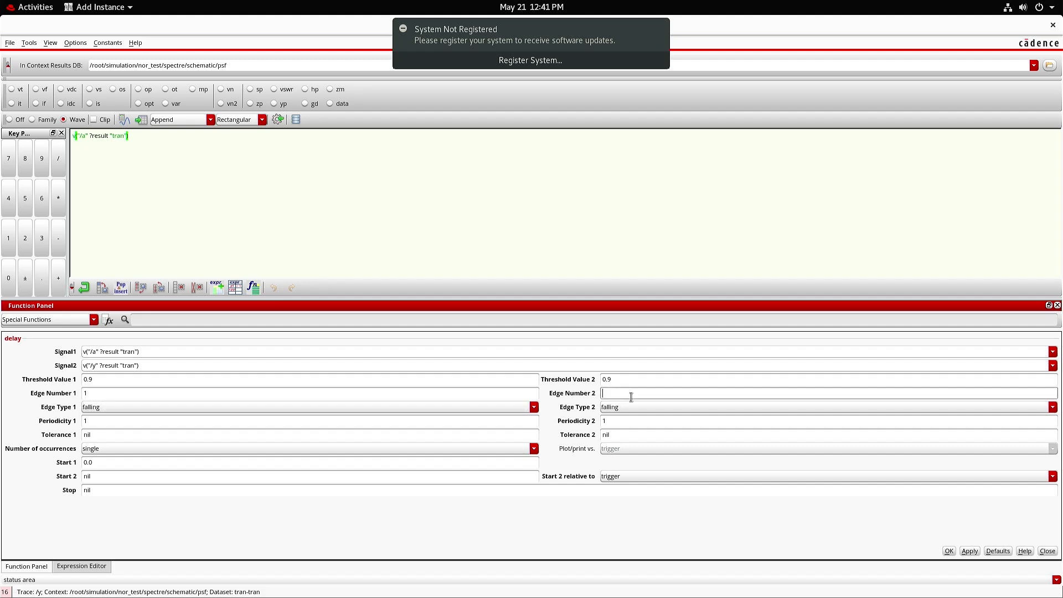
left_click(606, 410)
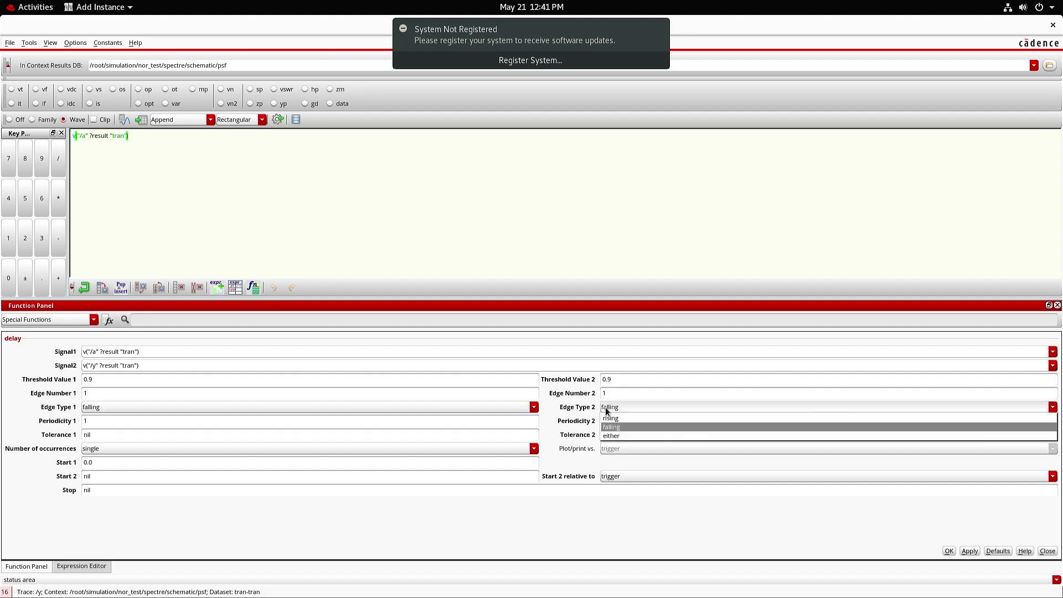
left_click(609, 419)
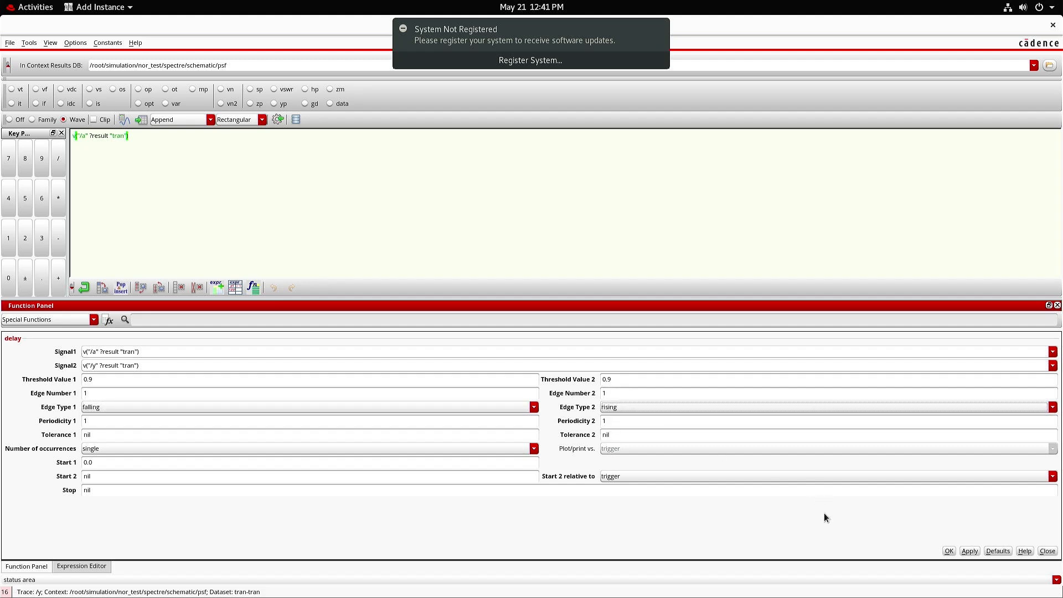
Apply the a-to-y delay settings and evaluate the resulting expression in a table, closing the table after reading it.
left_click(970, 551)
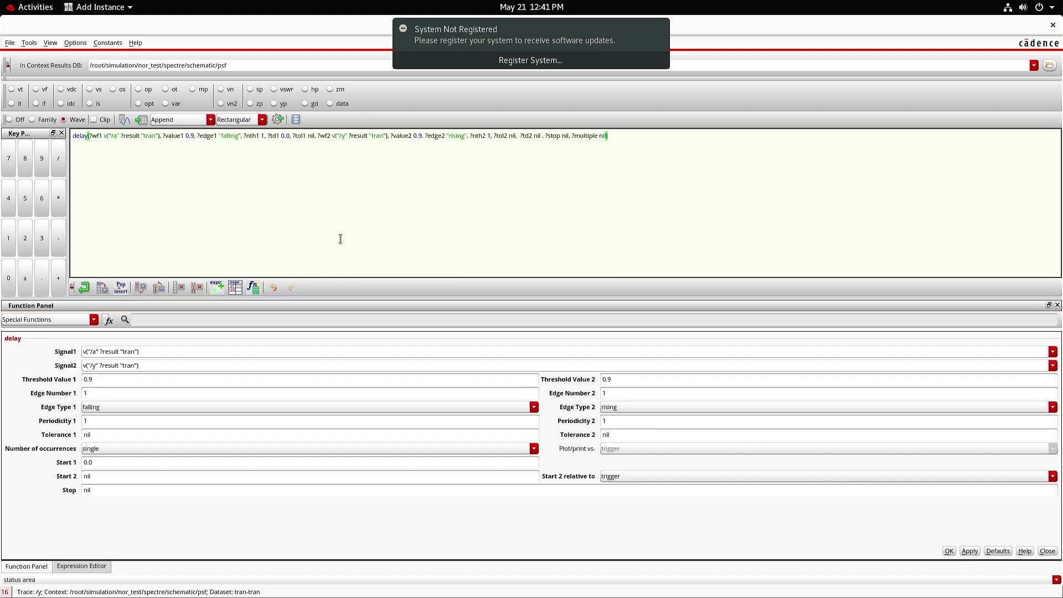
left_click(142, 120)
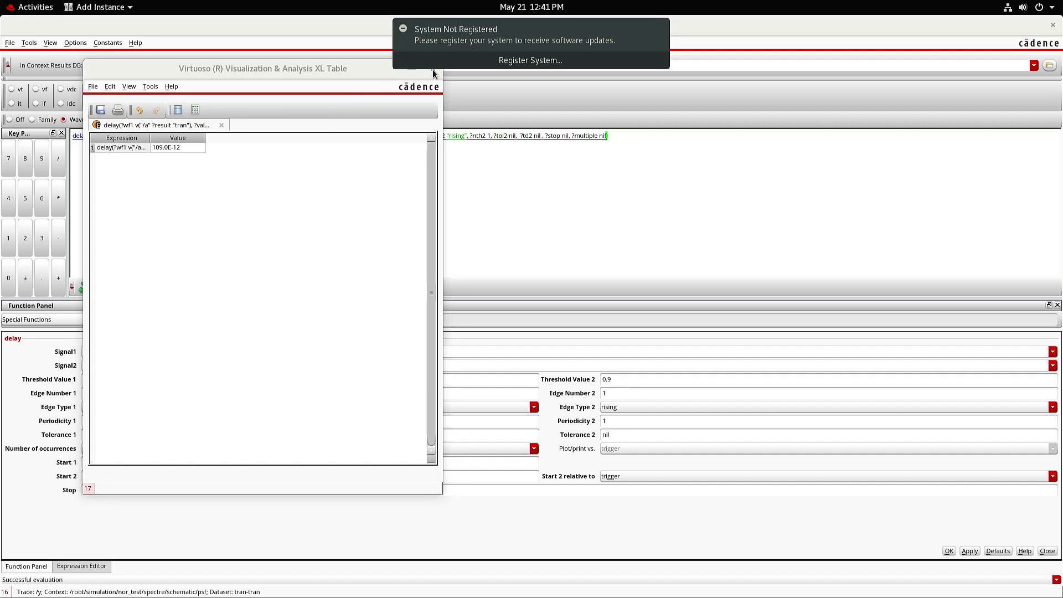
left_click_drag(253, 68, 224, 95)
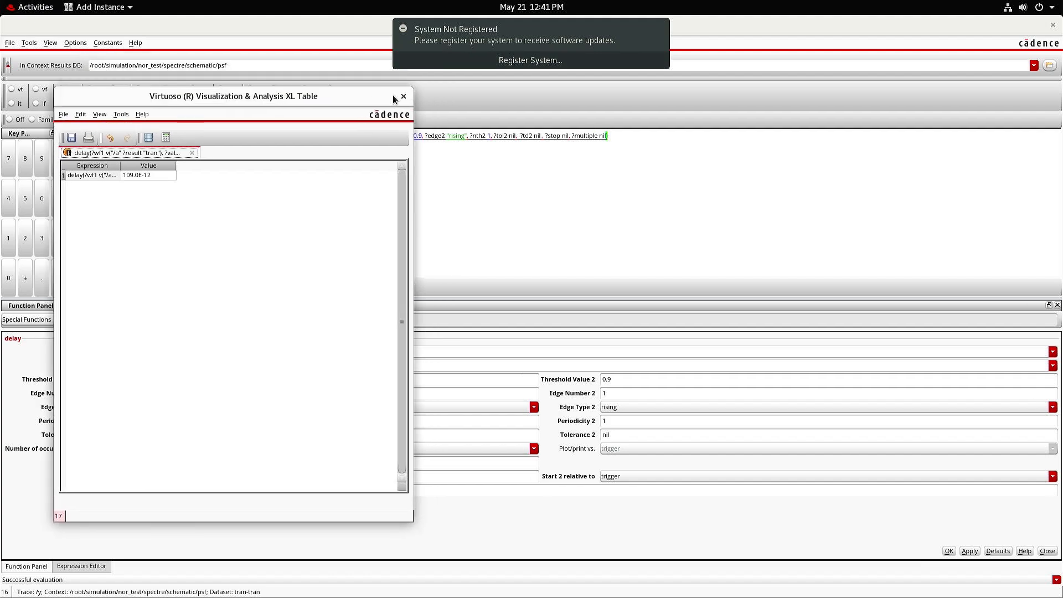
left_click(404, 97)
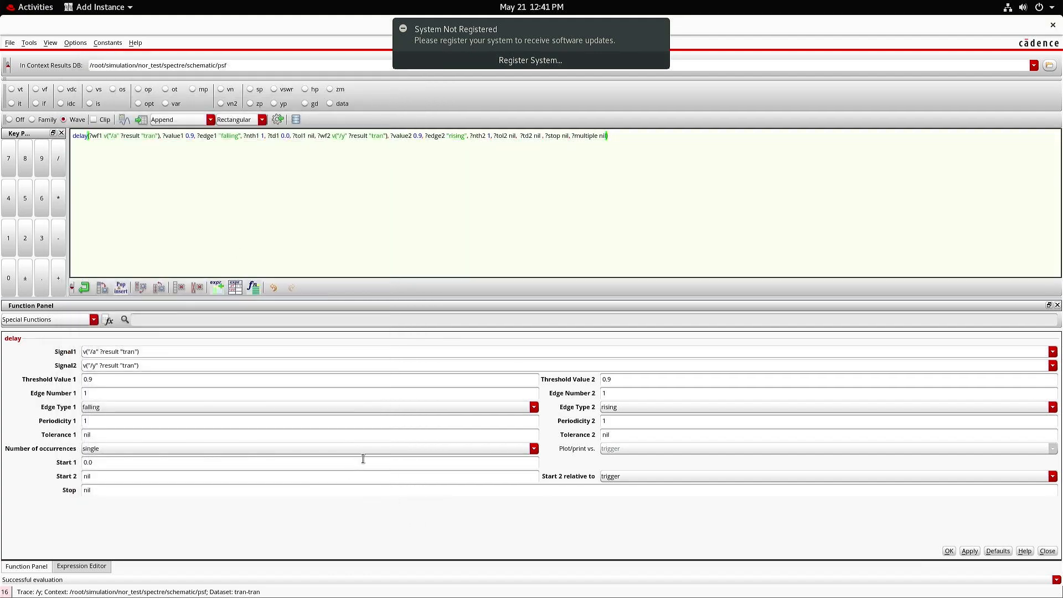
Replace the delay function's Signal1 with trace b from the waveform plot, v("/b" ?result "tran").
key("super")
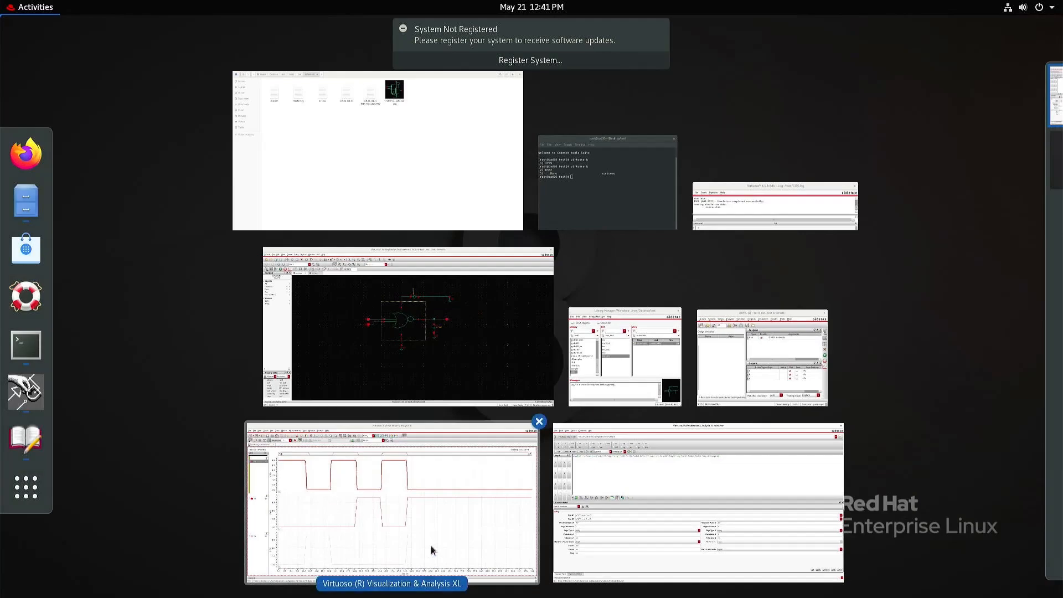
left_click(431, 546)
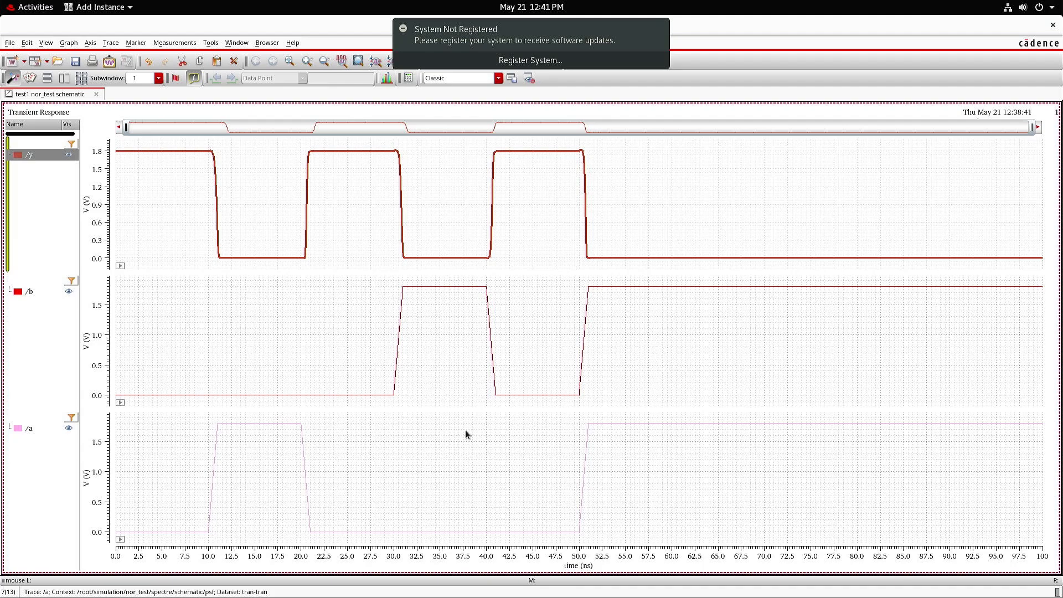
mouse_move(402, 315)
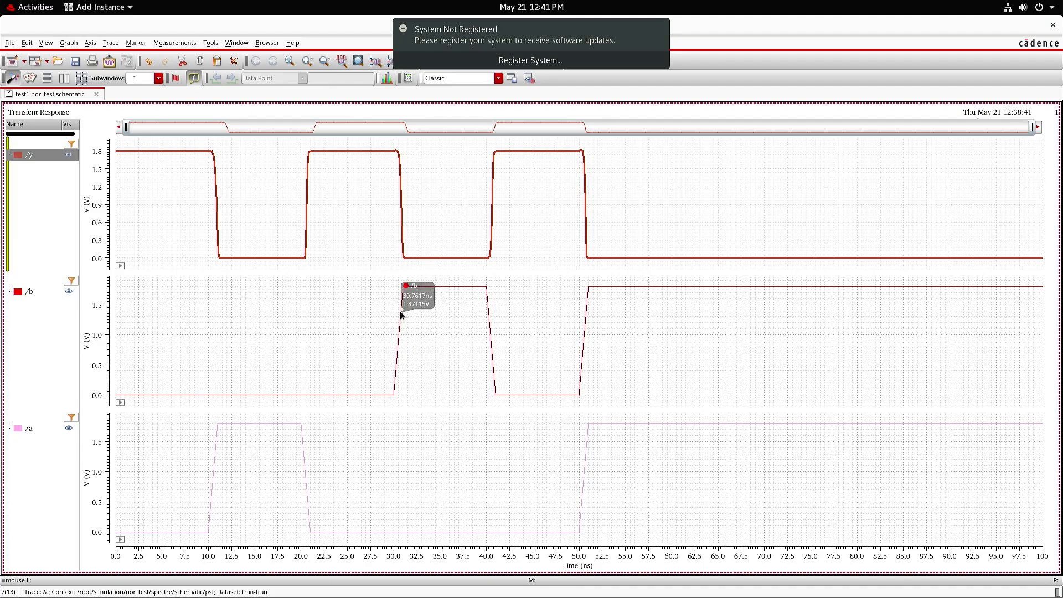
key("super")
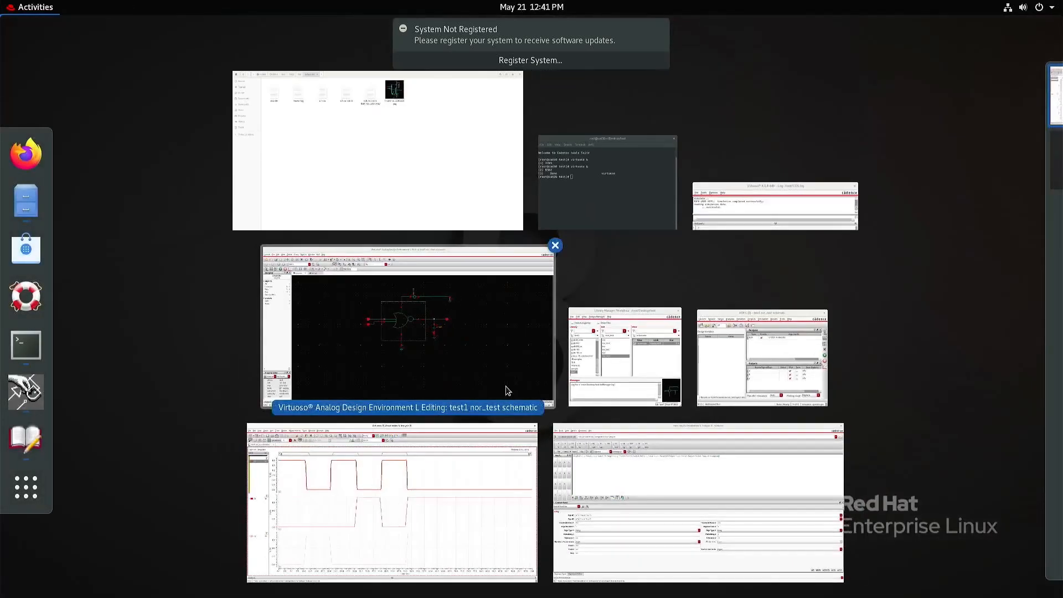
left_click(625, 470)
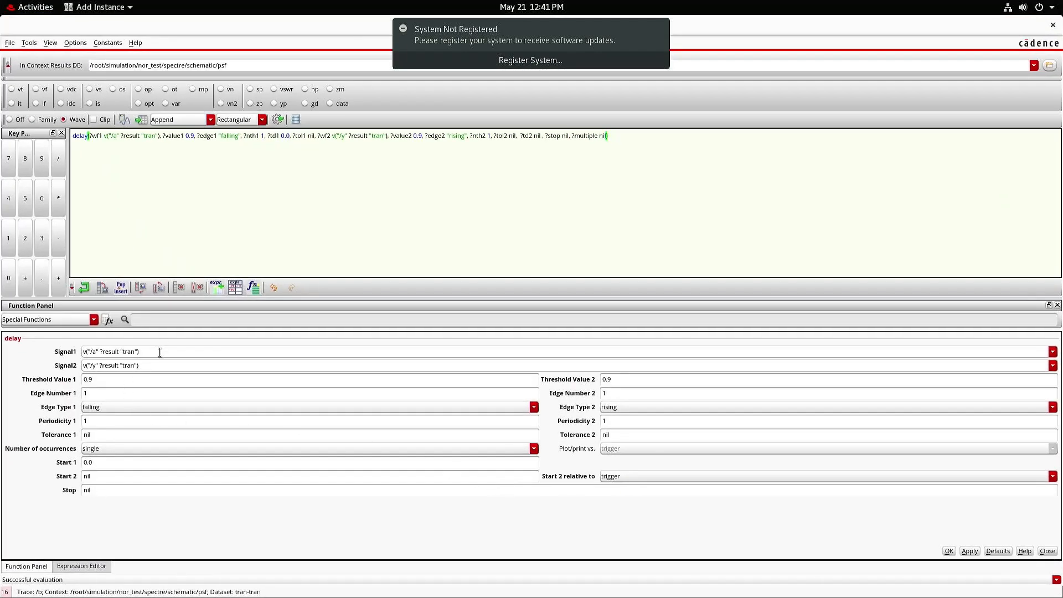
left_click_drag(159, 351, 2, 352)
key("BackSpace")
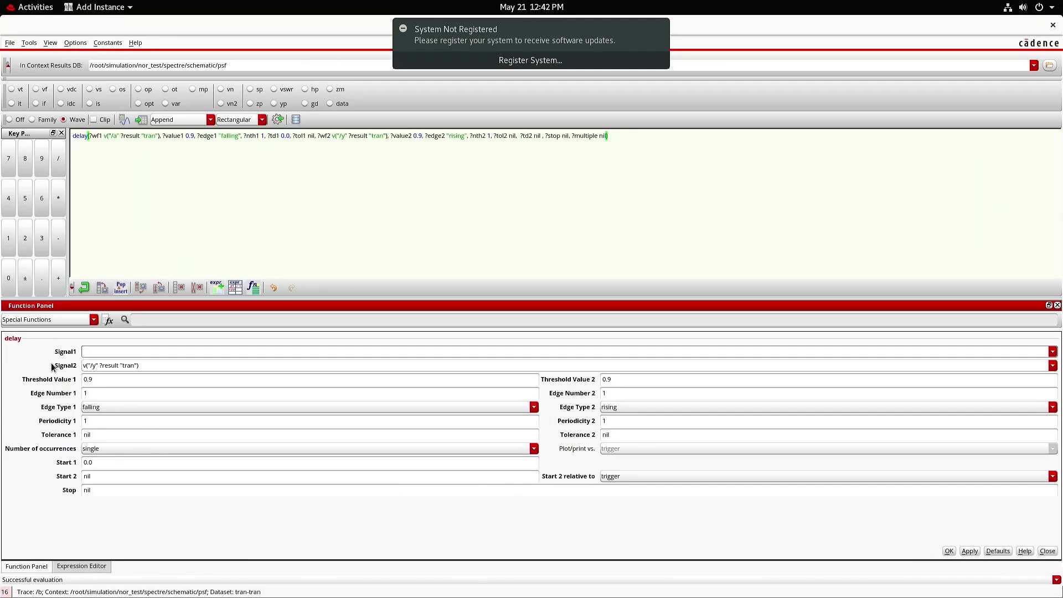
key("super")
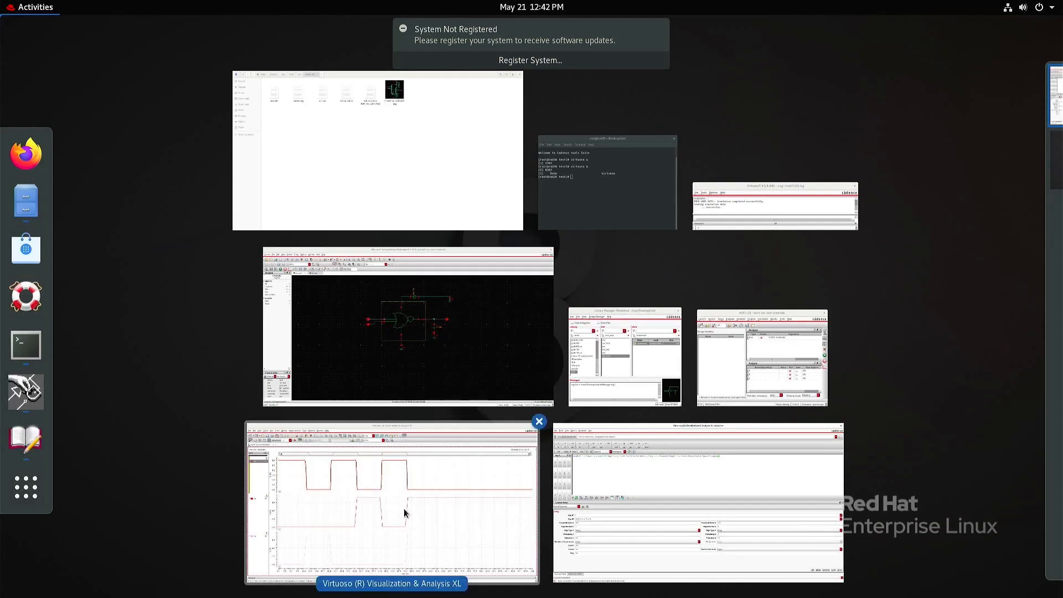
left_click(417, 488)
key("super+Up")
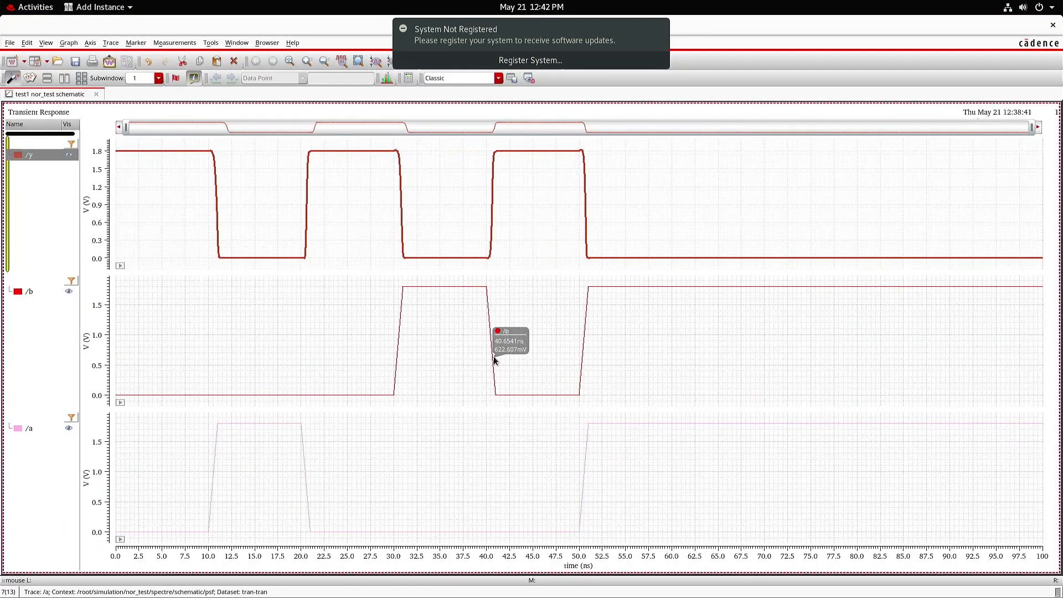
left_click(493, 356)
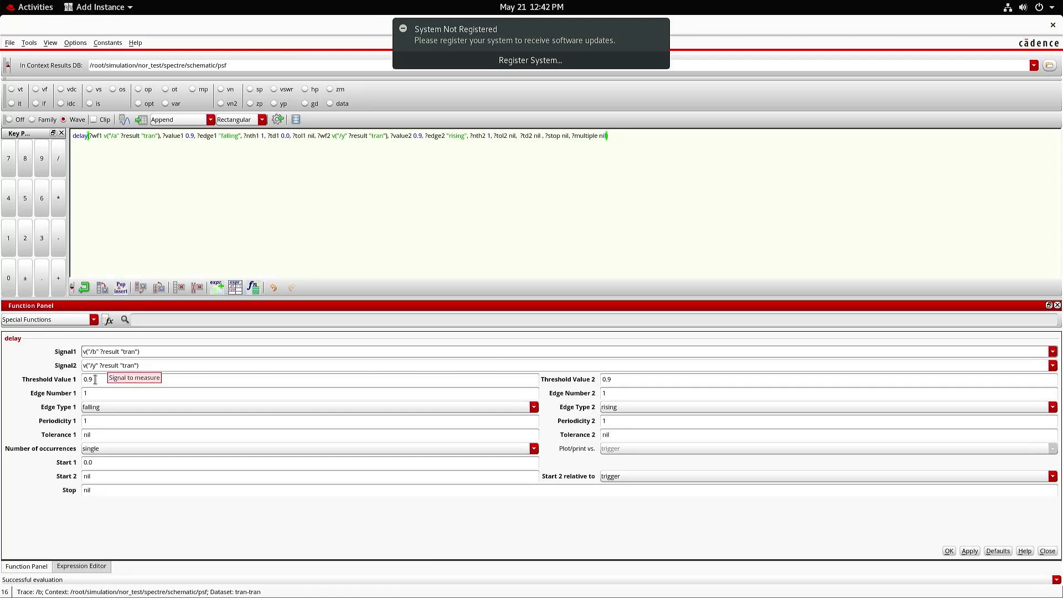
Compare the edges of b and y in the waveform plot, and set the delay function's Edge Type 1 to rising.
key("super")
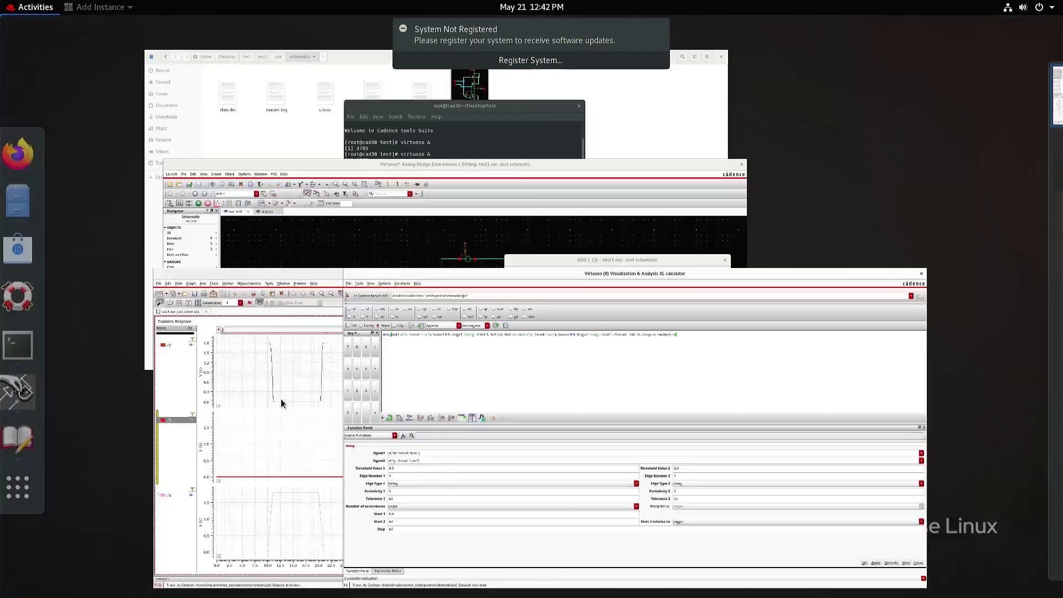
left_click(305, 483)
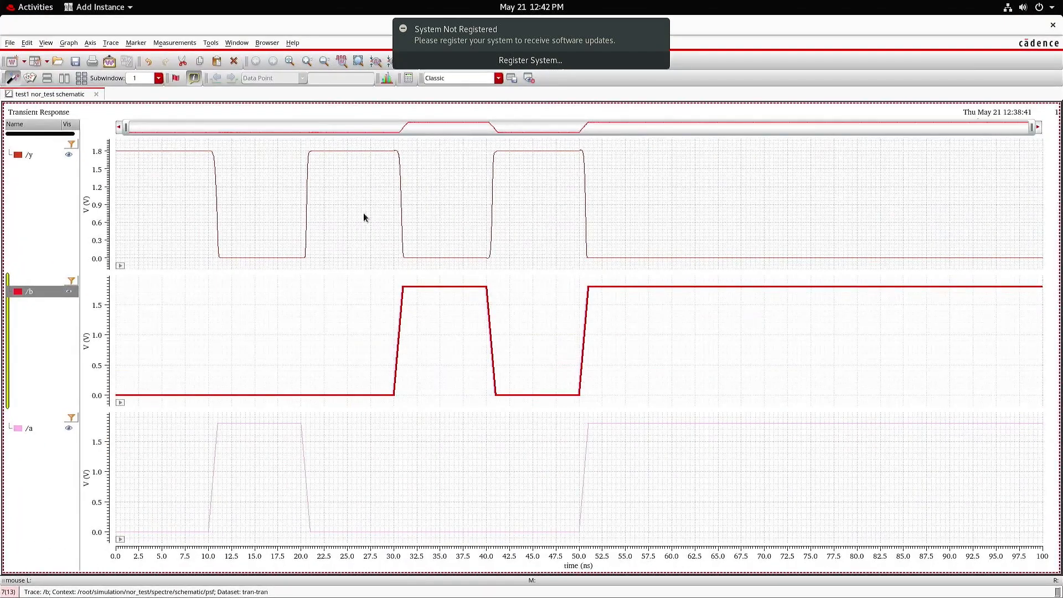
mouse_move(398, 194)
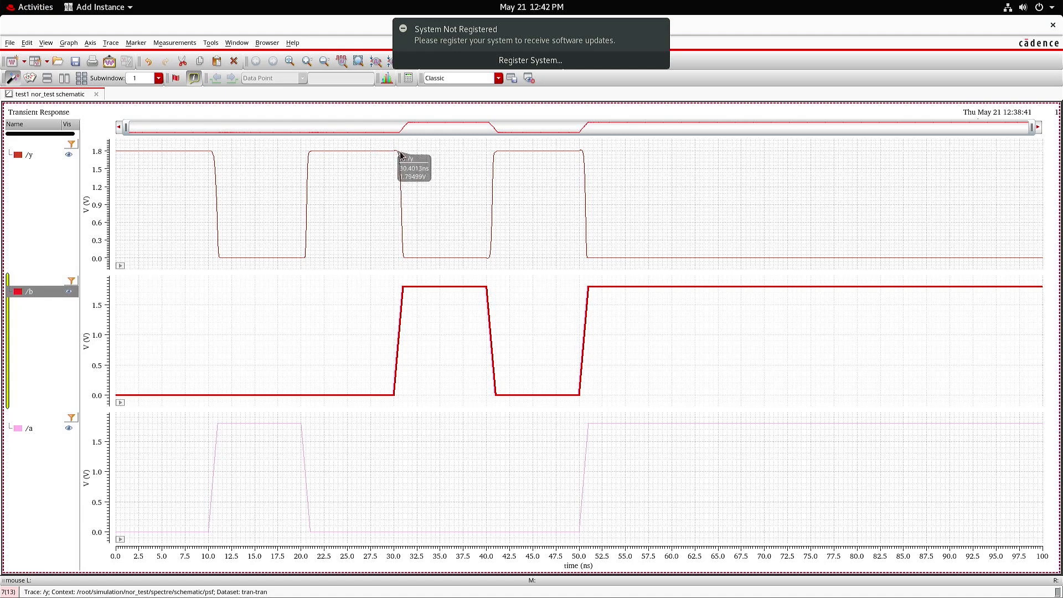
mouse_move(399, 239)
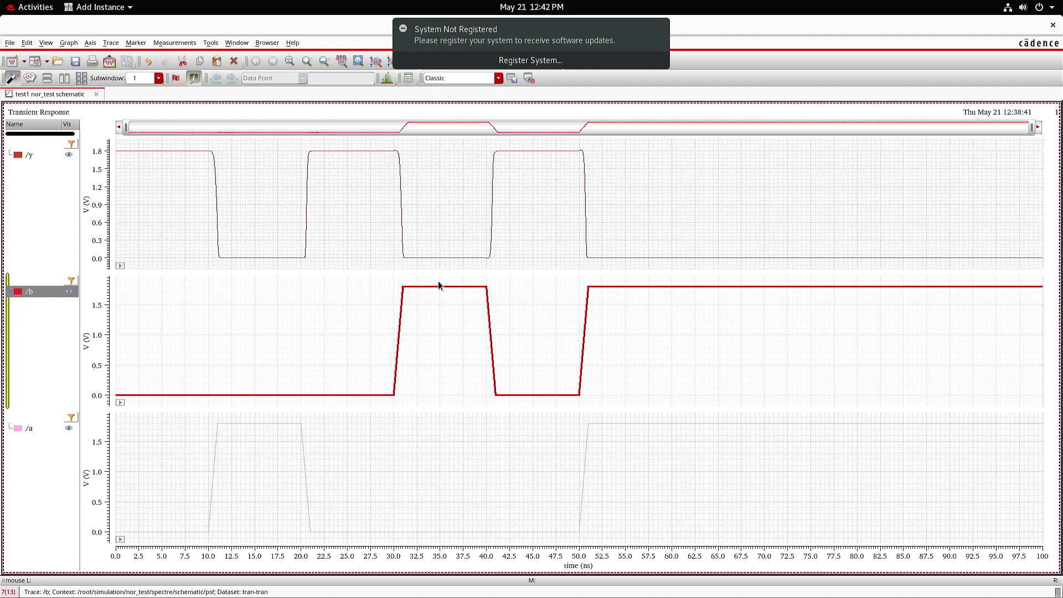
key("super")
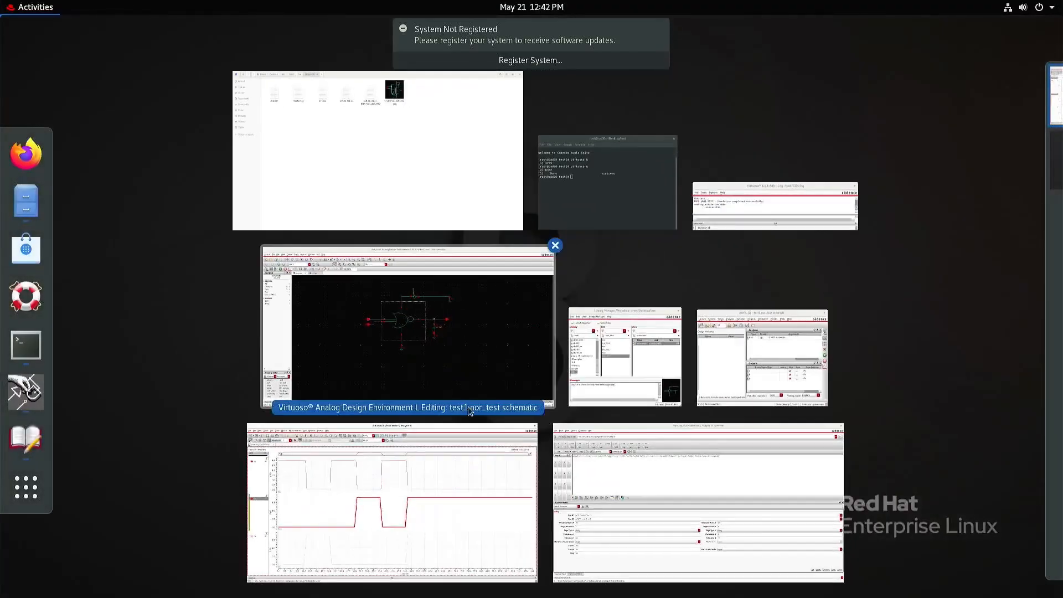
left_click(627, 461)
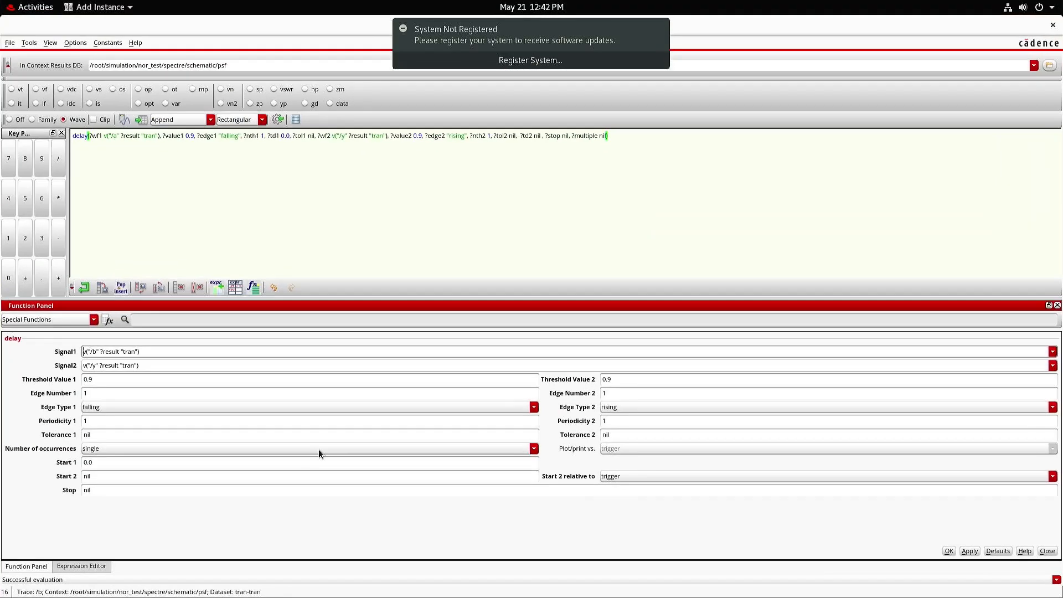
left_click(102, 409)
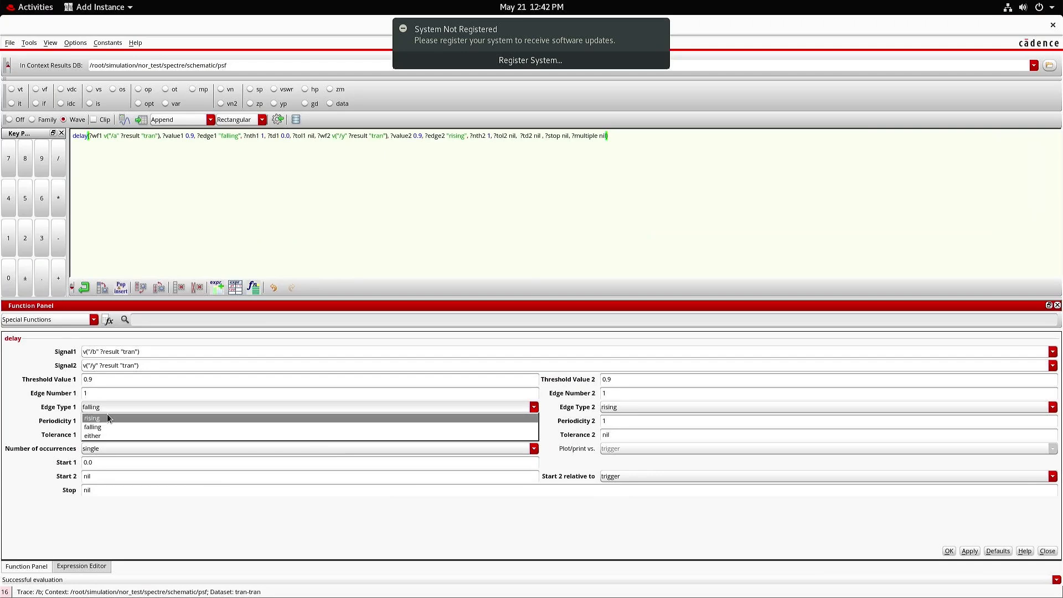
left_click(107, 416)
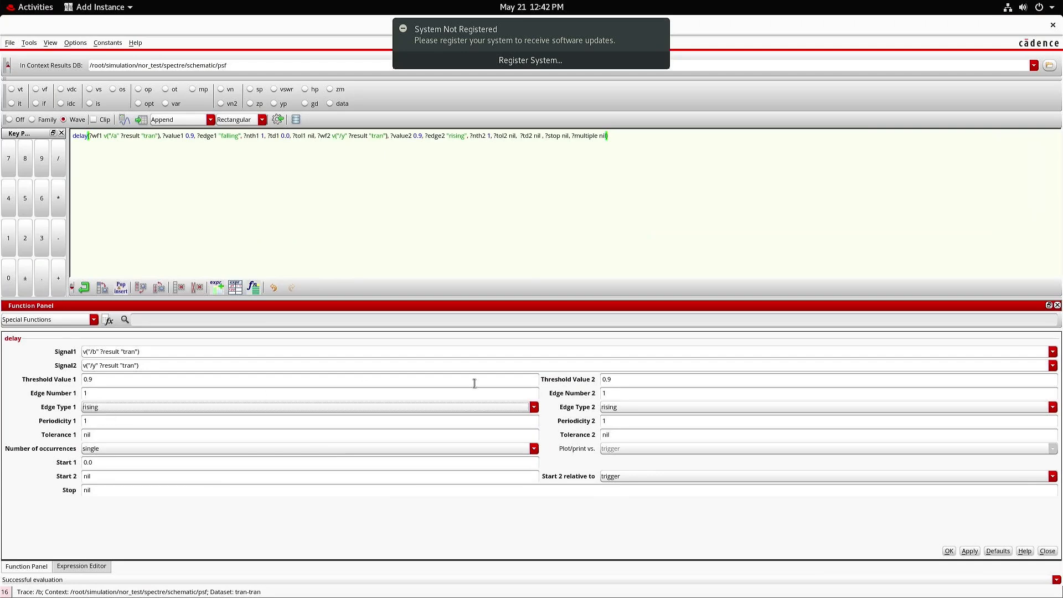
Set the delay function's Edge Number 2 to 2 and Edge Type 2 to falling.
double_click(622, 394)
type("2")
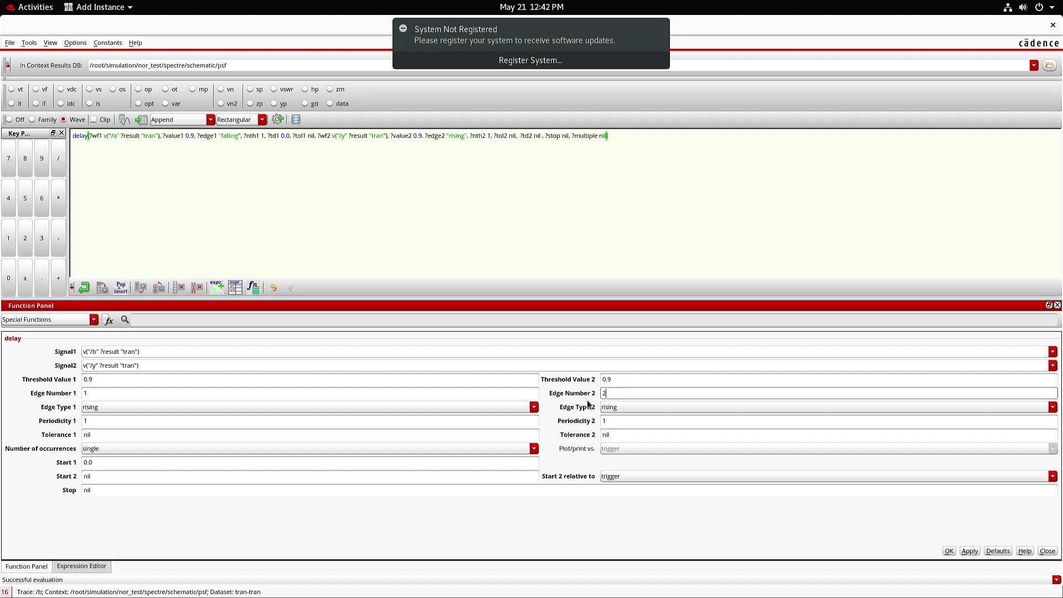
left_click(620, 405)
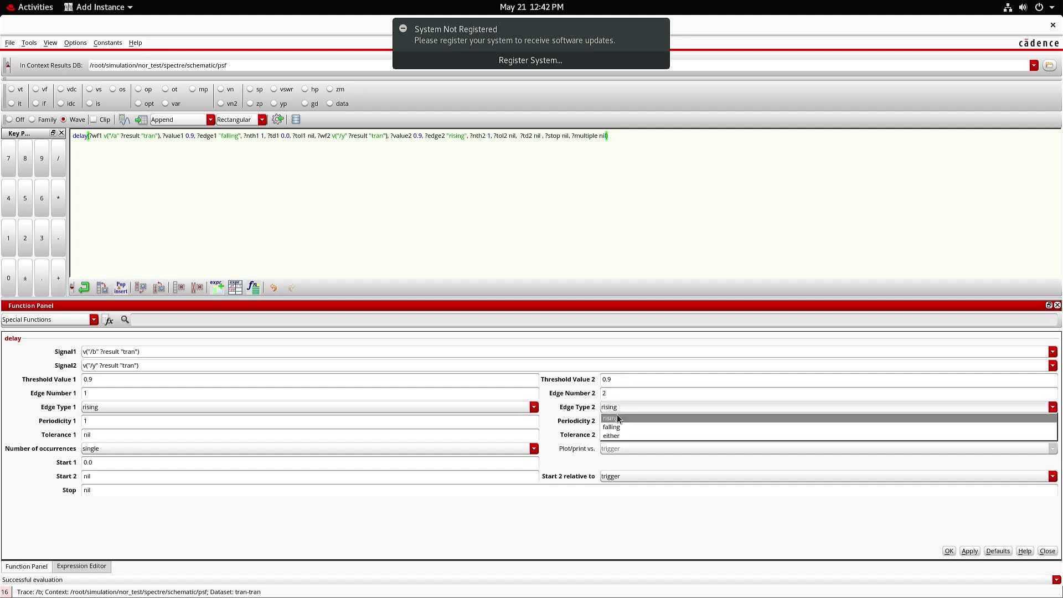
left_click(614, 427)
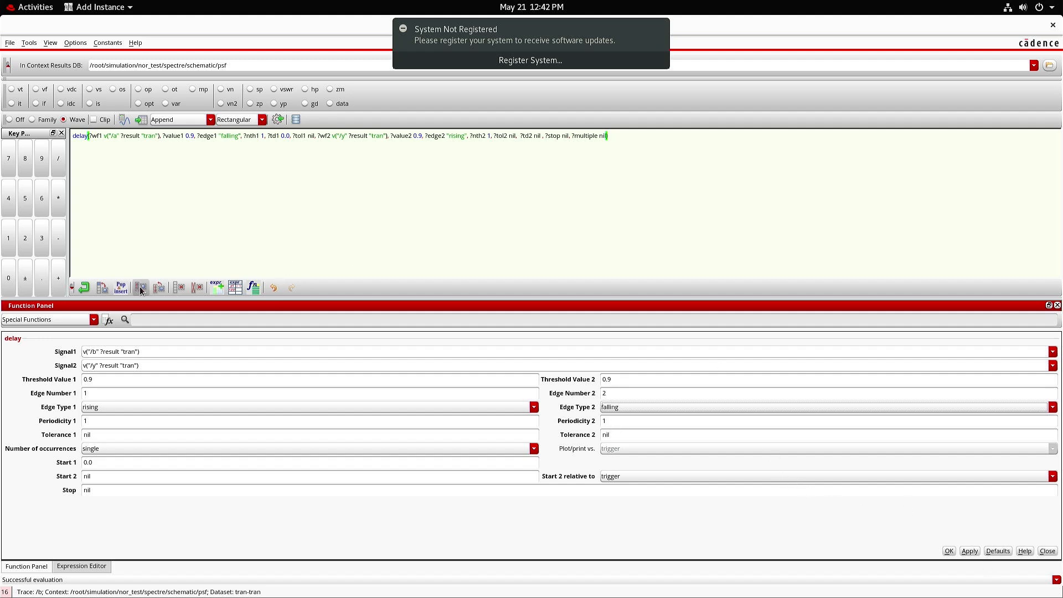
Clear the old expression, apply the b-to-y delay settings and evaluate the new expression in a table, closing the table after reading it.
left_click(176, 288)
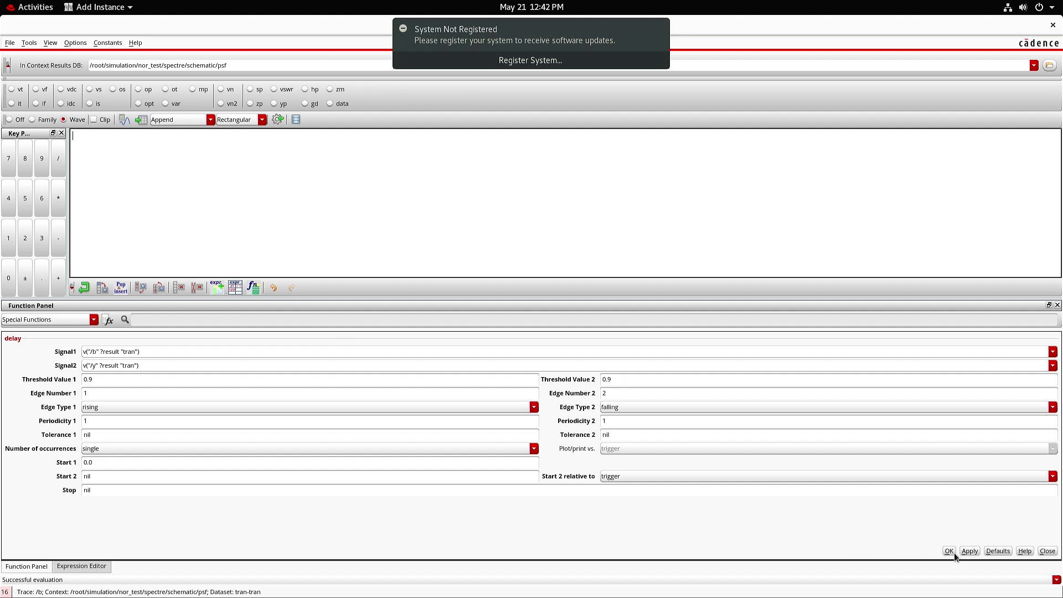
left_click(969, 551)
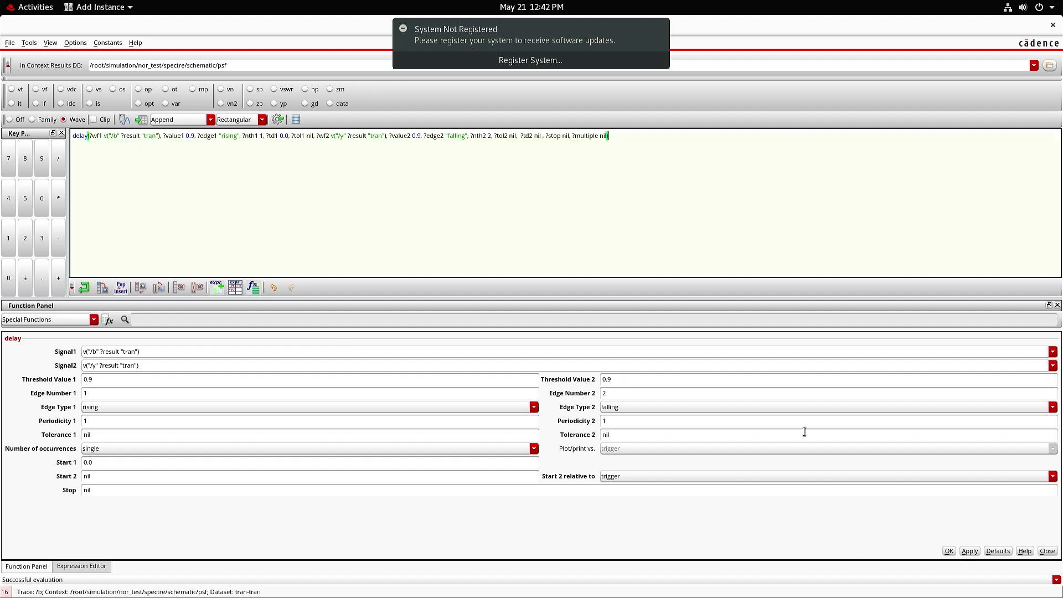
left_click(145, 117)
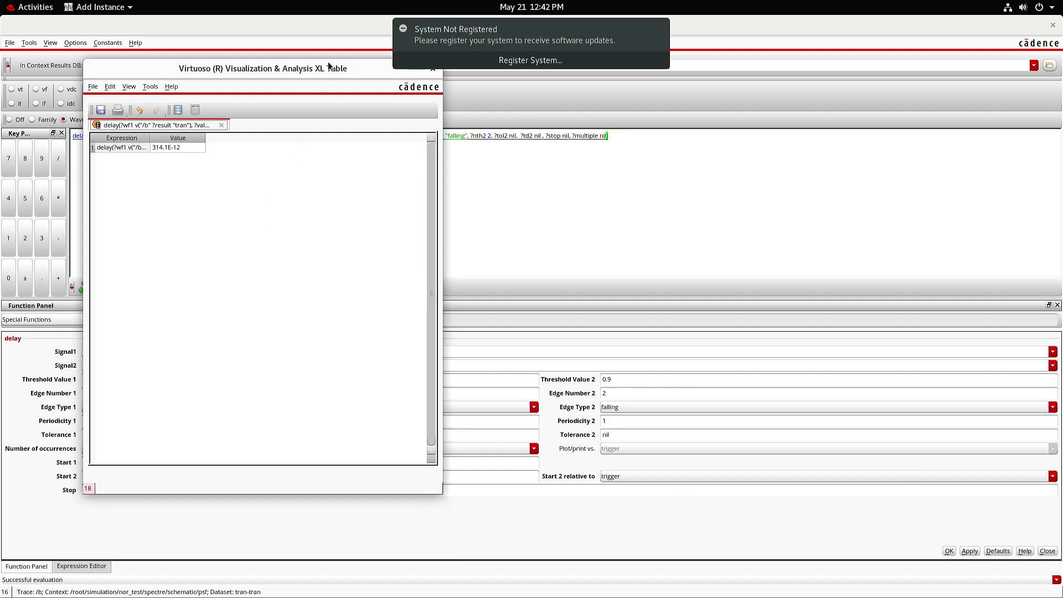
left_click_drag(328, 65, 272, 93)
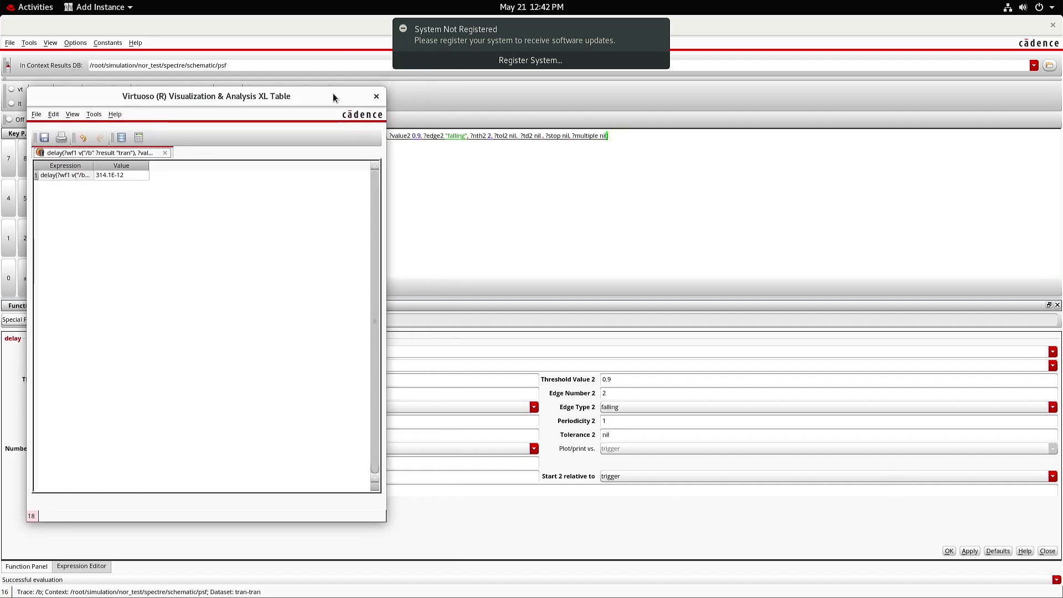
left_click(376, 96)
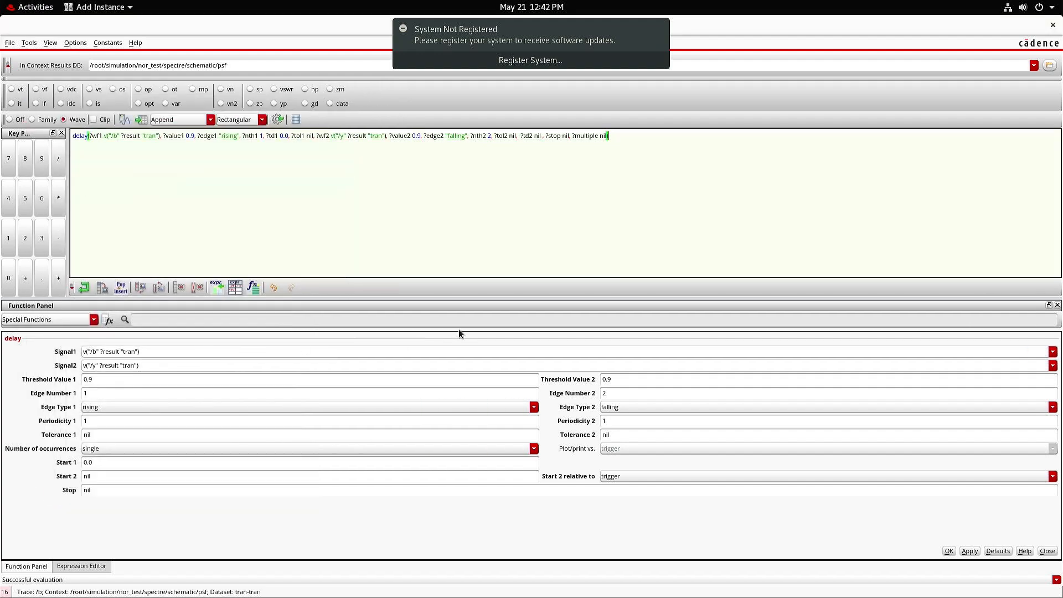
Replace the delay function's Signal1 with trace a from the waveform plot, v("/a" ?result "tran").
key("super")
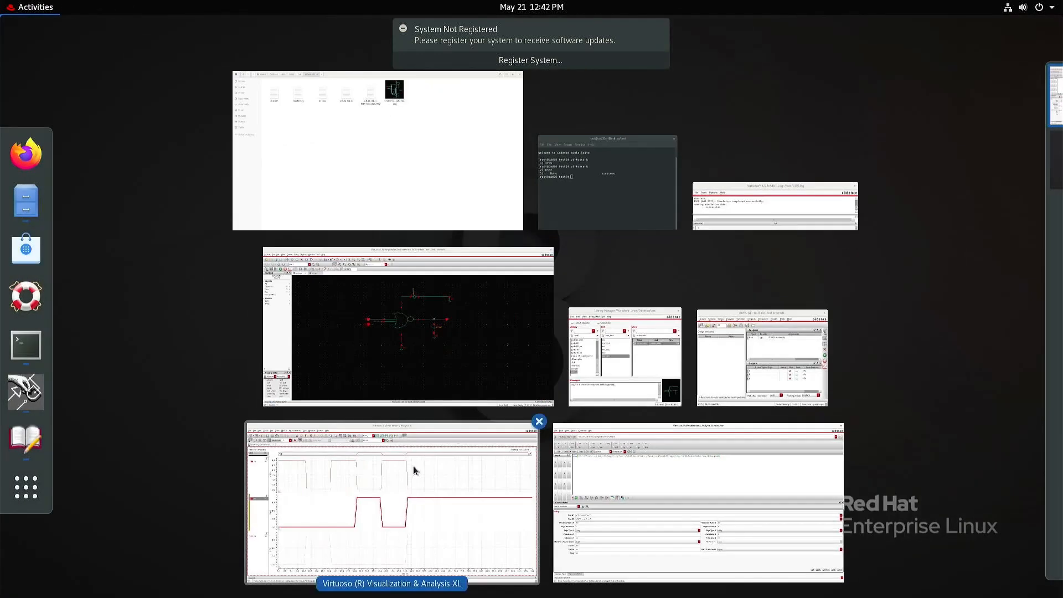
left_click(414, 471)
mouse_move(251, 424)
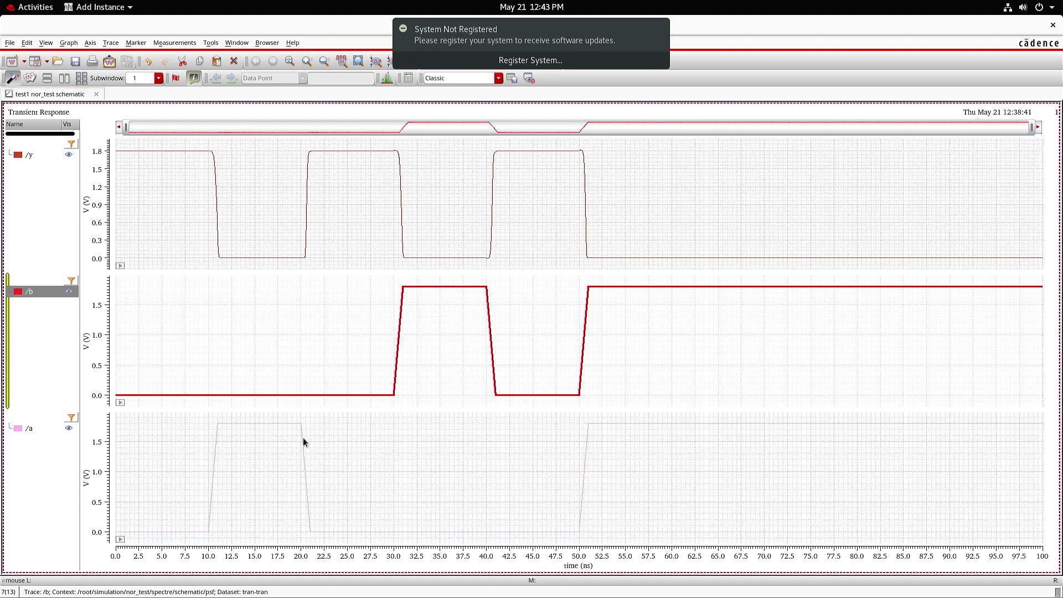
key("super")
left_click(692, 489)
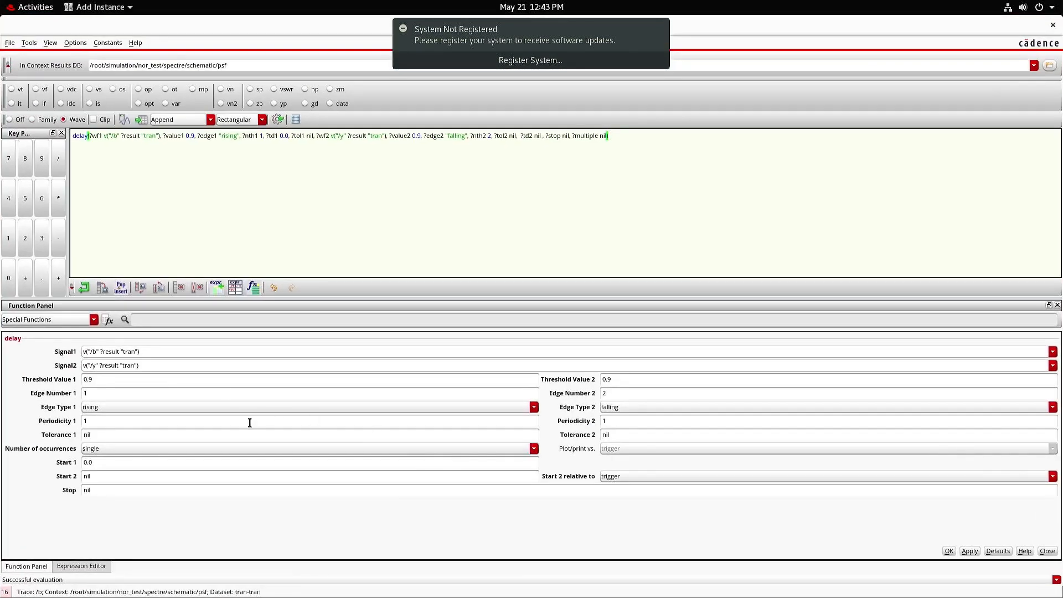
left_click_drag(156, 347, 23, 366)
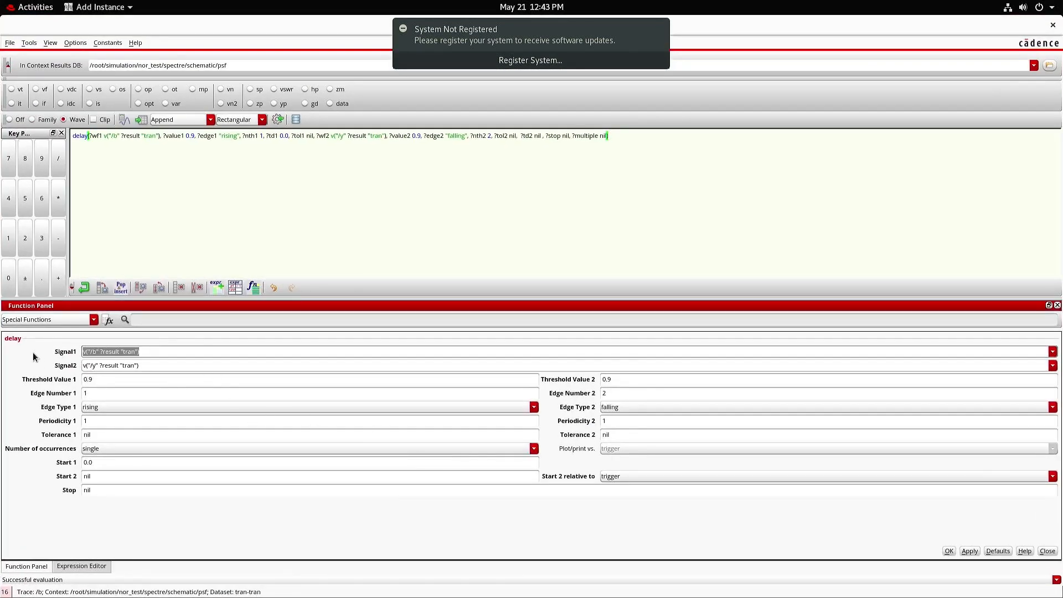
key("BackSpace")
key("BackSpace")
key("super")
left_click(333, 519)
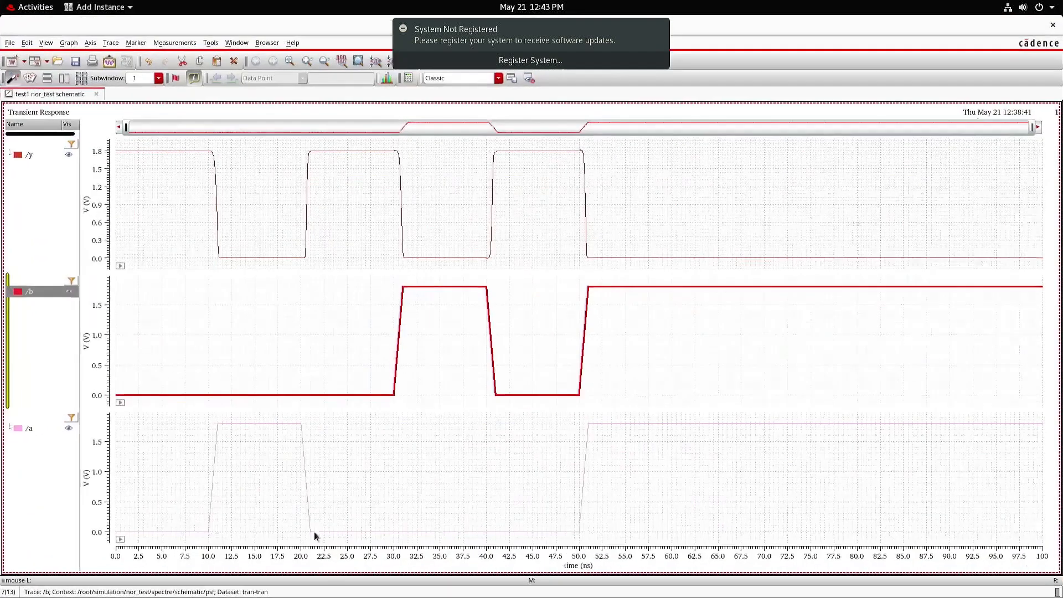
left_click(241, 425)
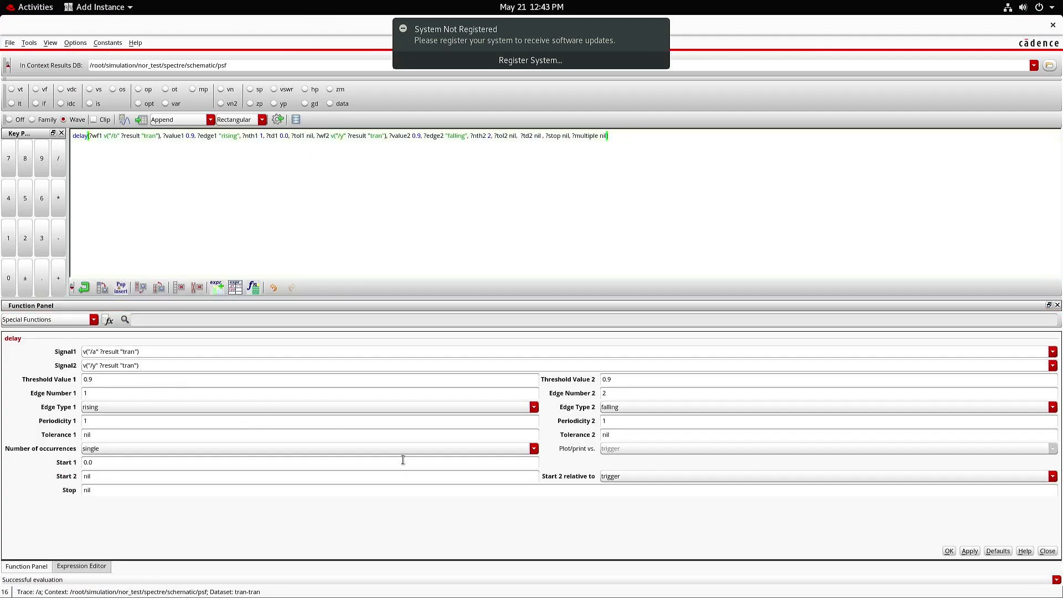
Compare the first edges of a and y in the waveform plot, and set the delay function's Edge Number 2 to 1.
key("super")
left_click(458, 481)
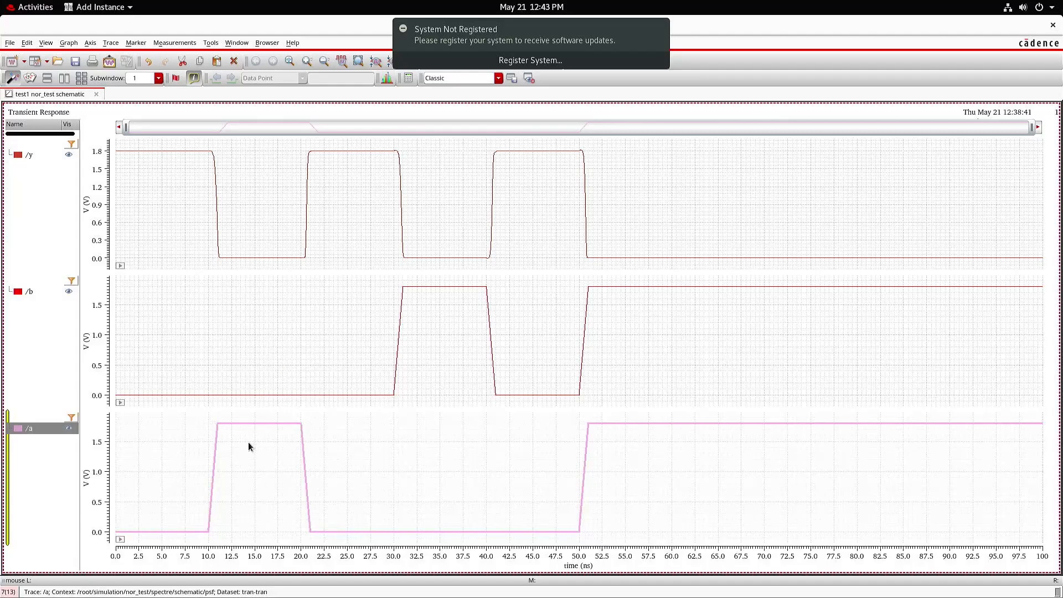
mouse_move(213, 477)
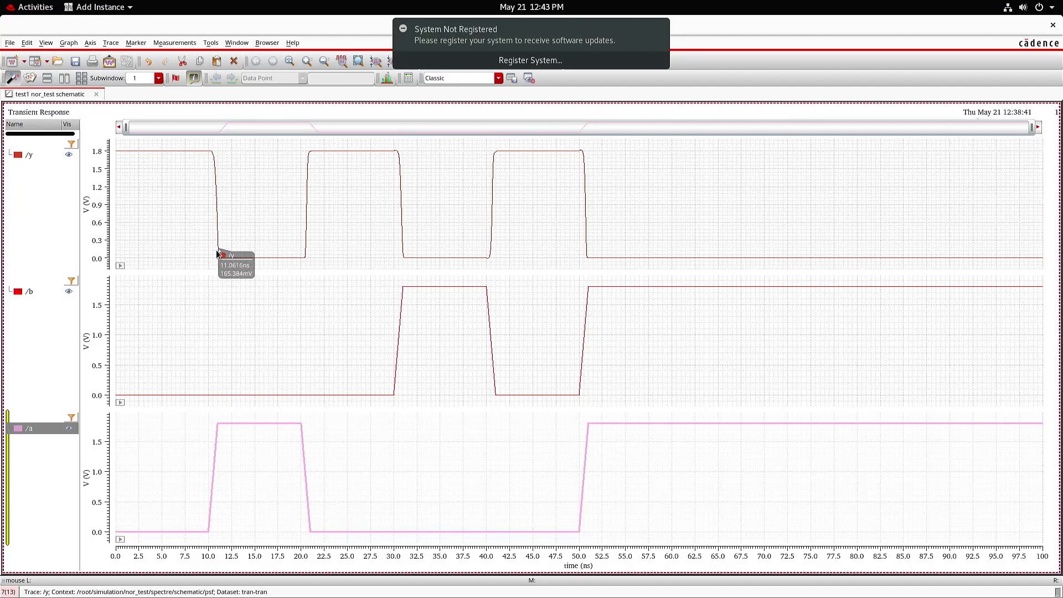
key("super")
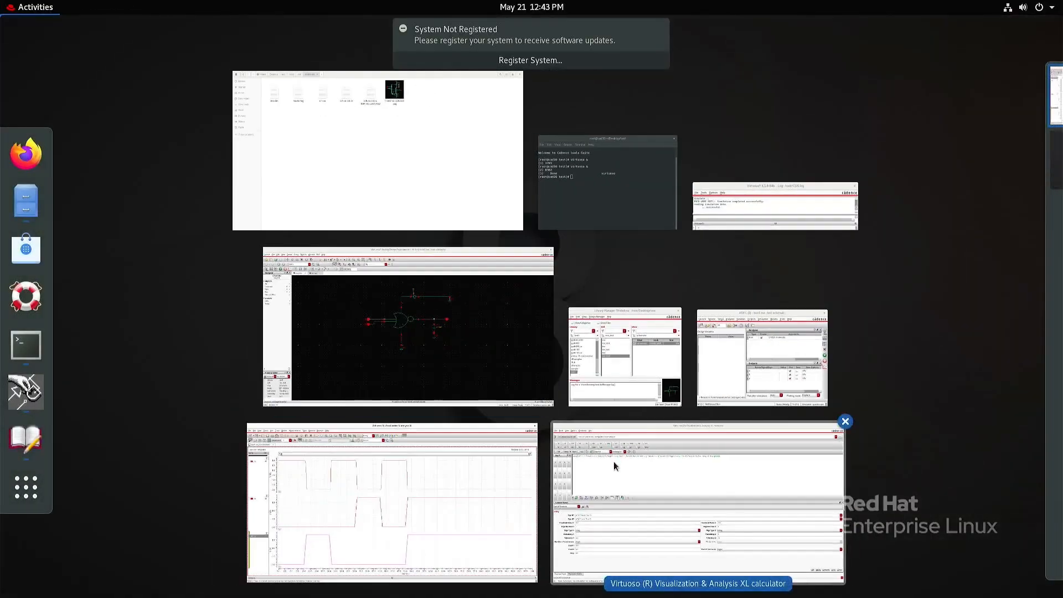
left_click(614, 461)
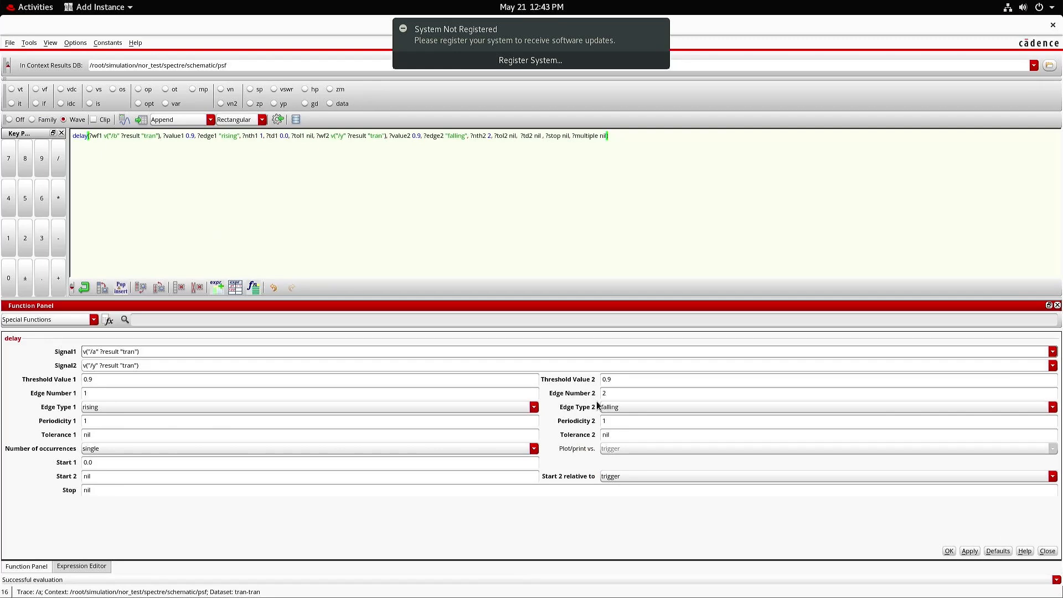
double_click(612, 394)
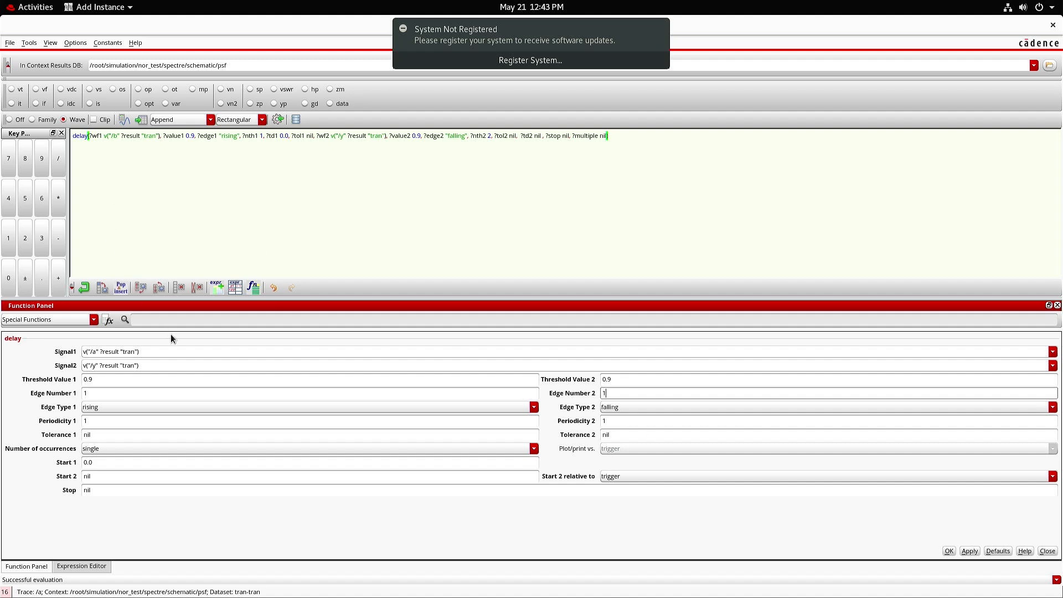
Clear the buffer, apply the delay from a's first rising edge to y's first falling edge, and evaluate it in a table, closing the table after reading.
left_click(180, 287)
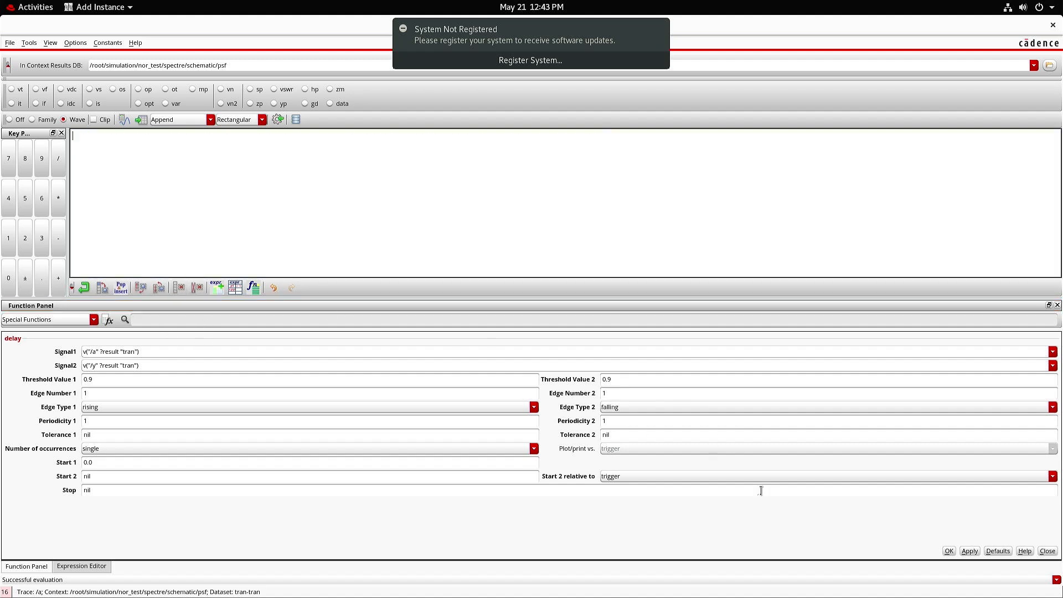
left_click(971, 552)
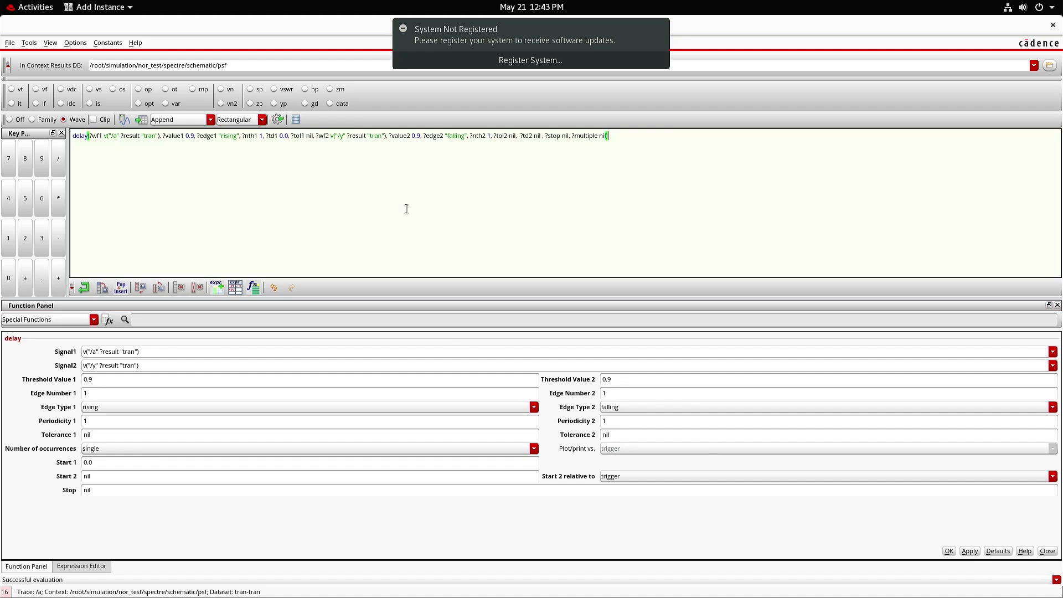
left_click(142, 119)
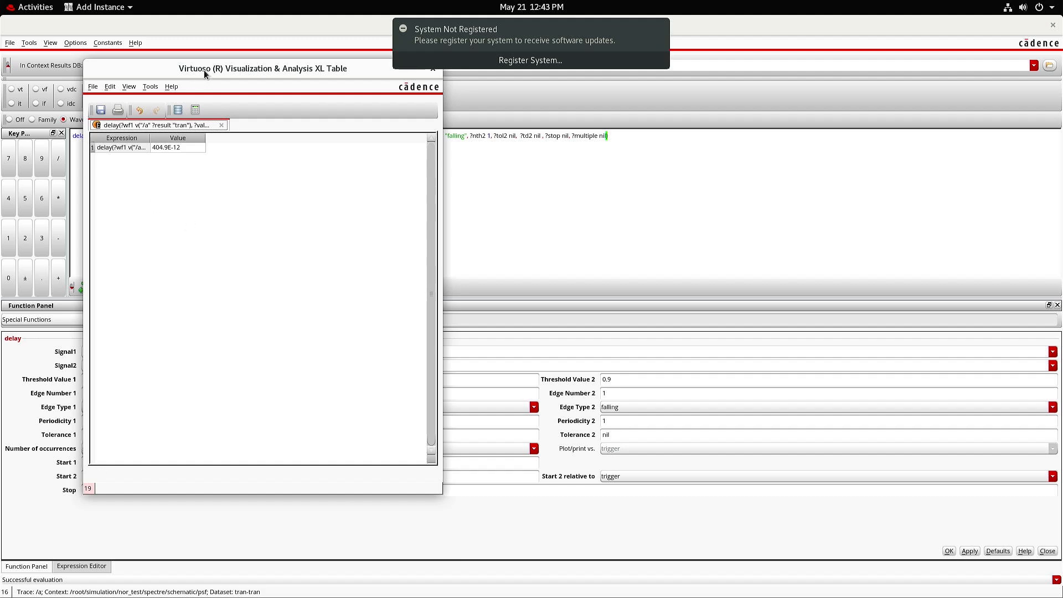
left_click_drag(206, 75, 73, 99)
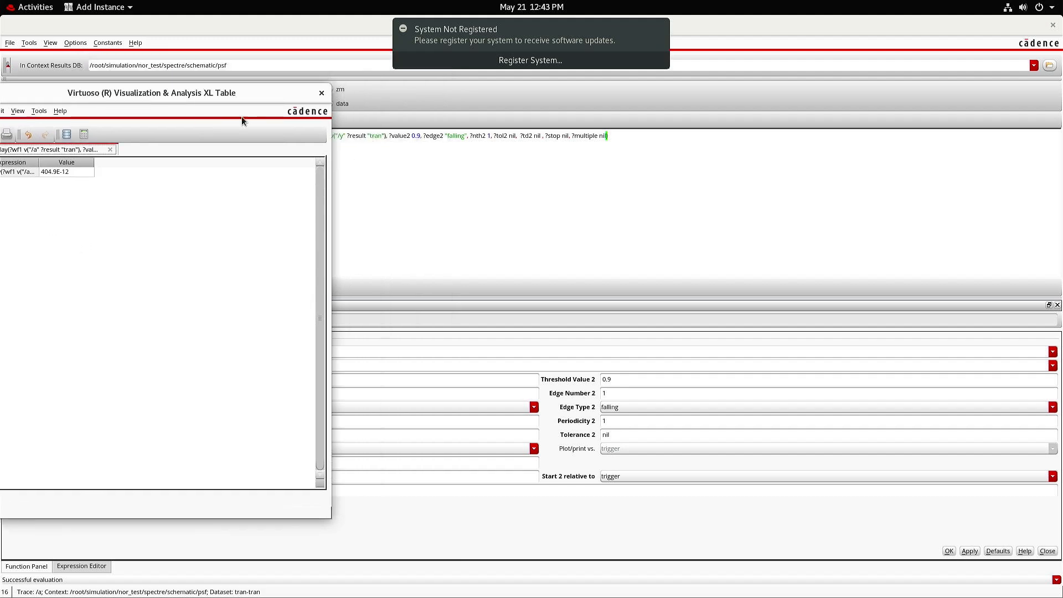
left_click(321, 93)
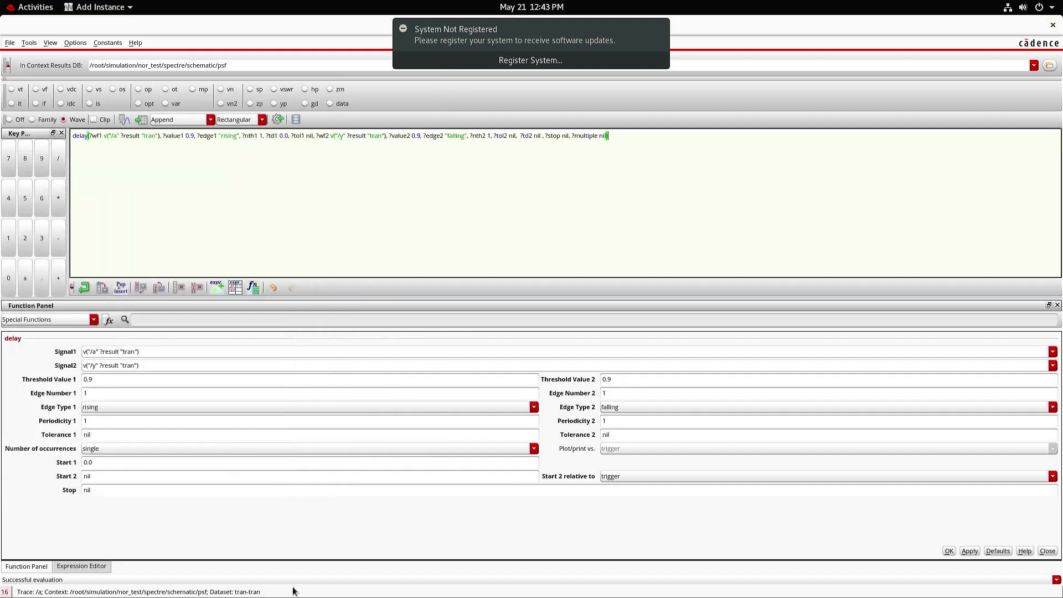
Compare the edges of a, b and y in the waveform plot, and set the delay's Edge Number 1 to 2 and Edge Number 2 to 3.
key("super")
left_click(347, 470)
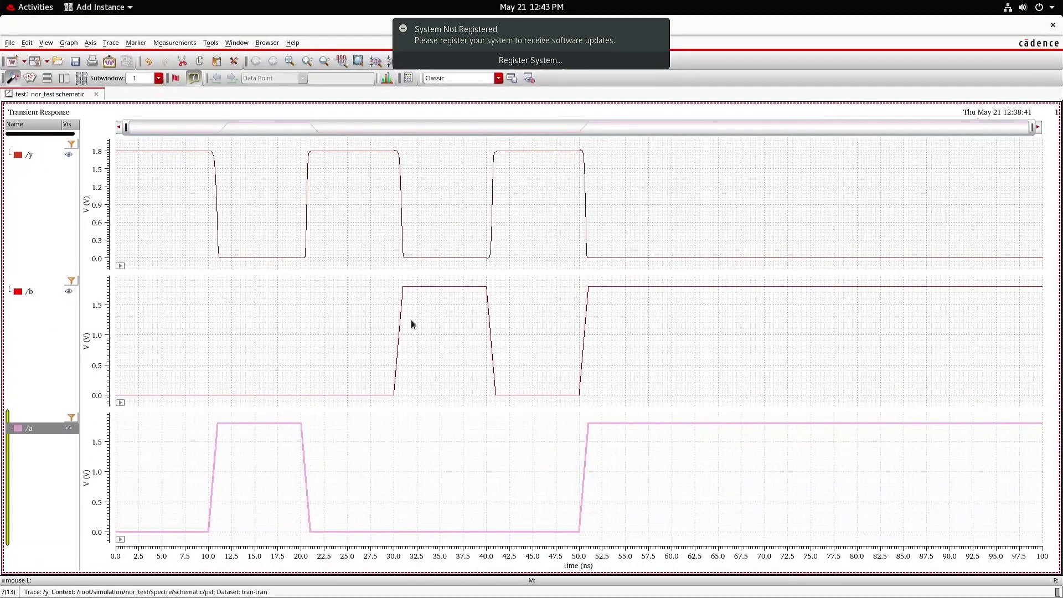
mouse_move(567, 153)
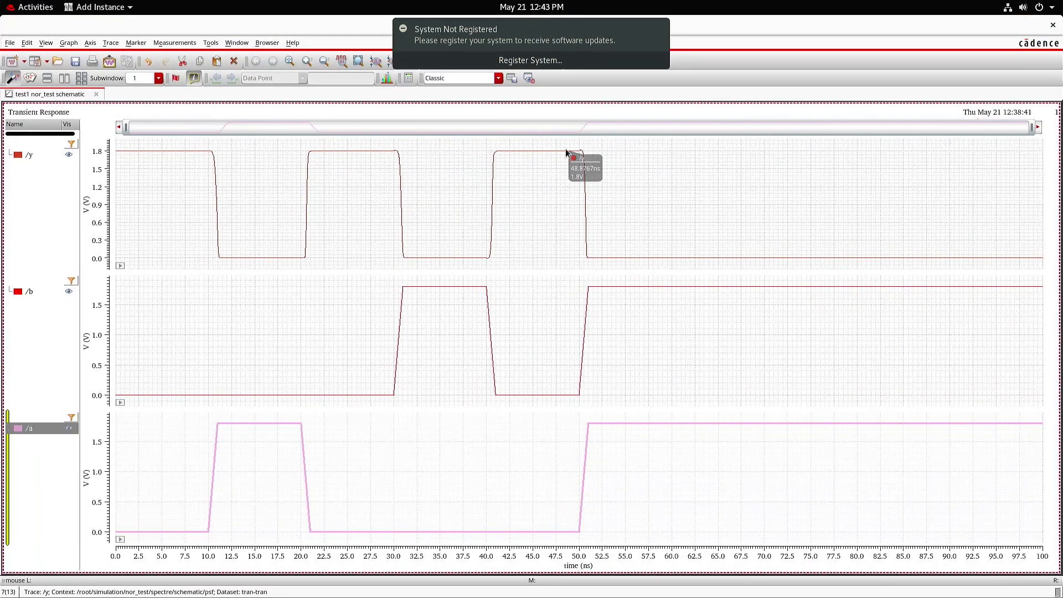
mouse_move(437, 287)
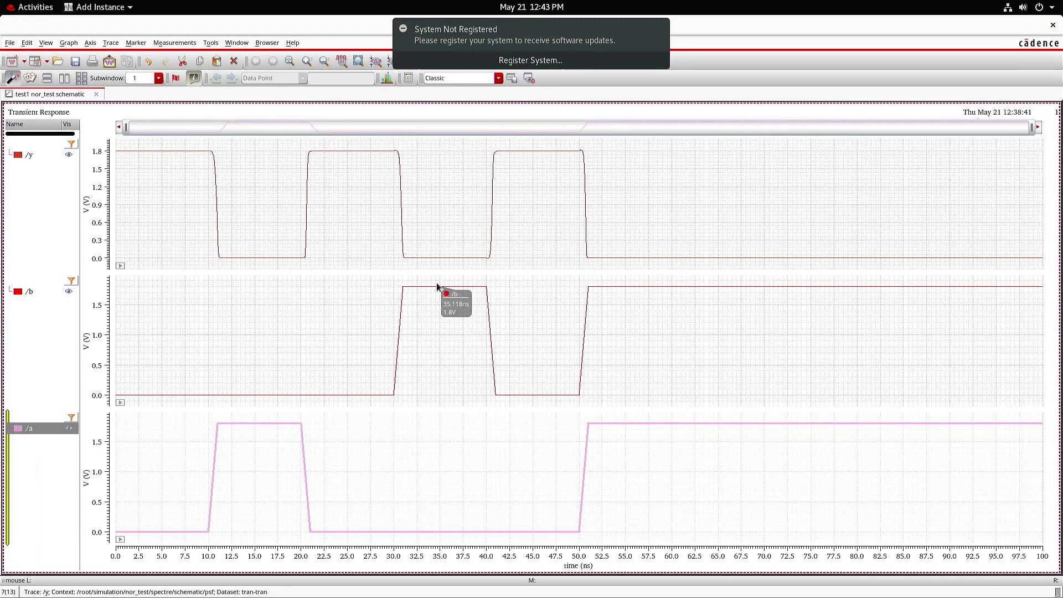
mouse_move(652, 423)
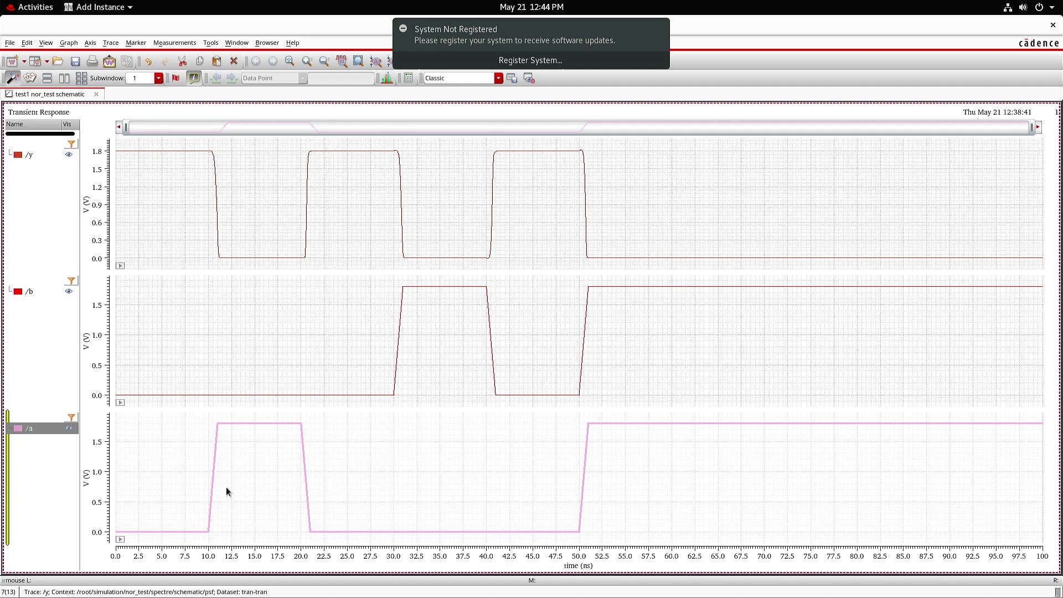
mouse_move(580, 483)
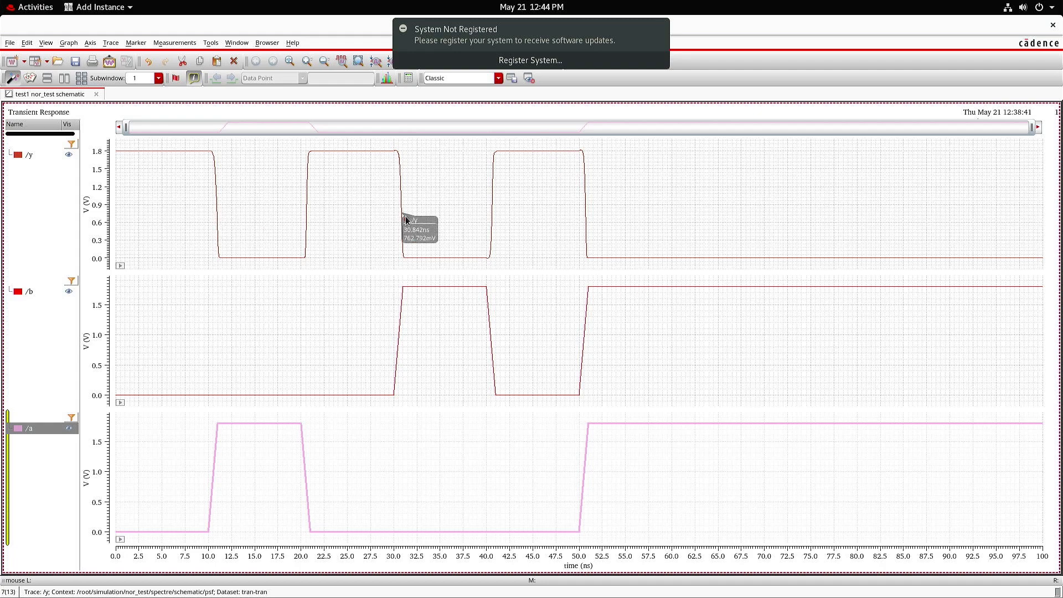
key("super")
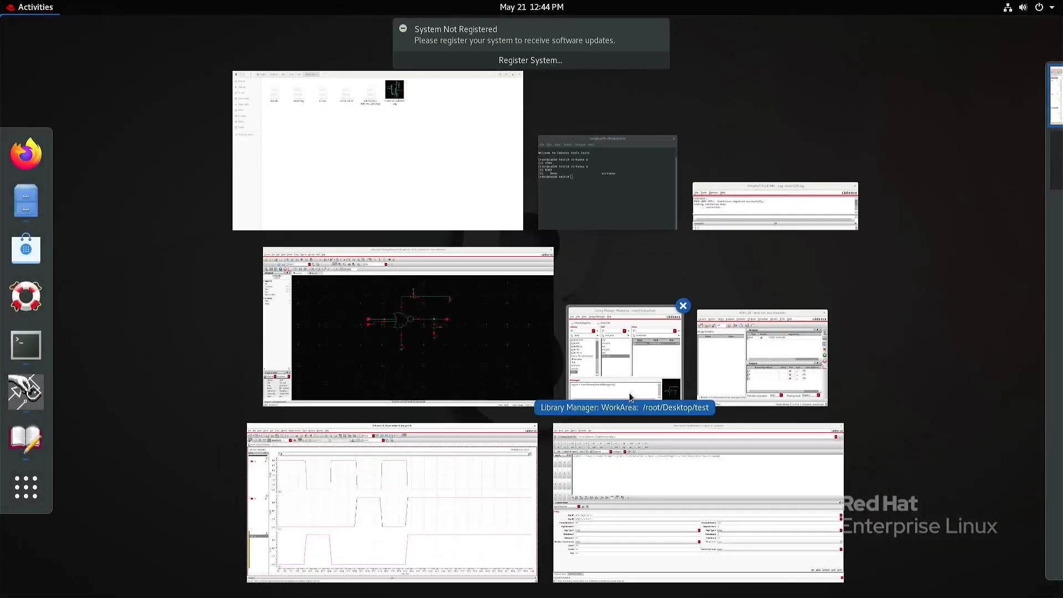
left_click(614, 477)
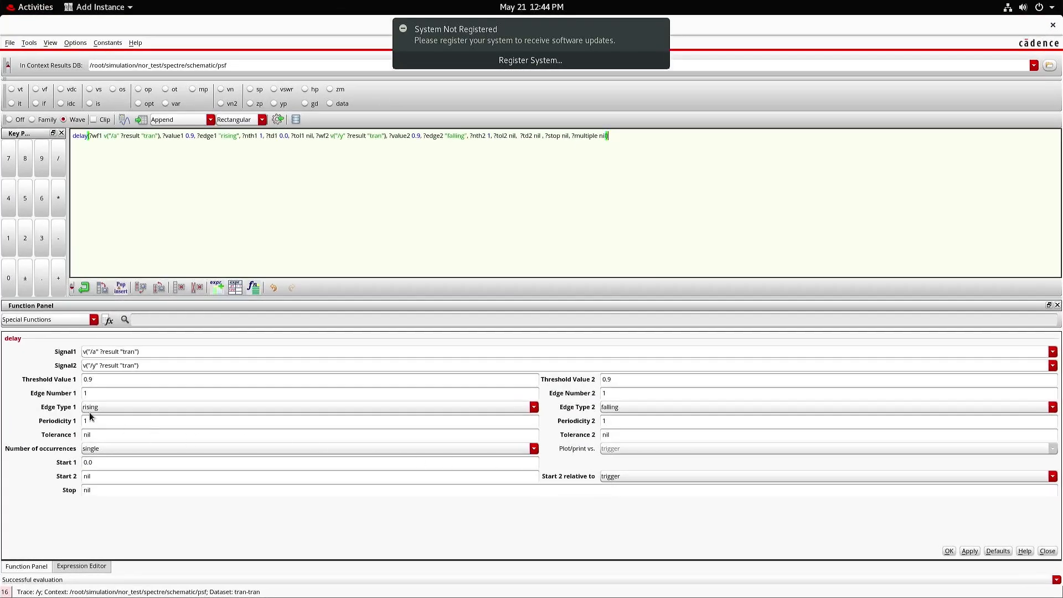
left_click(92, 395)
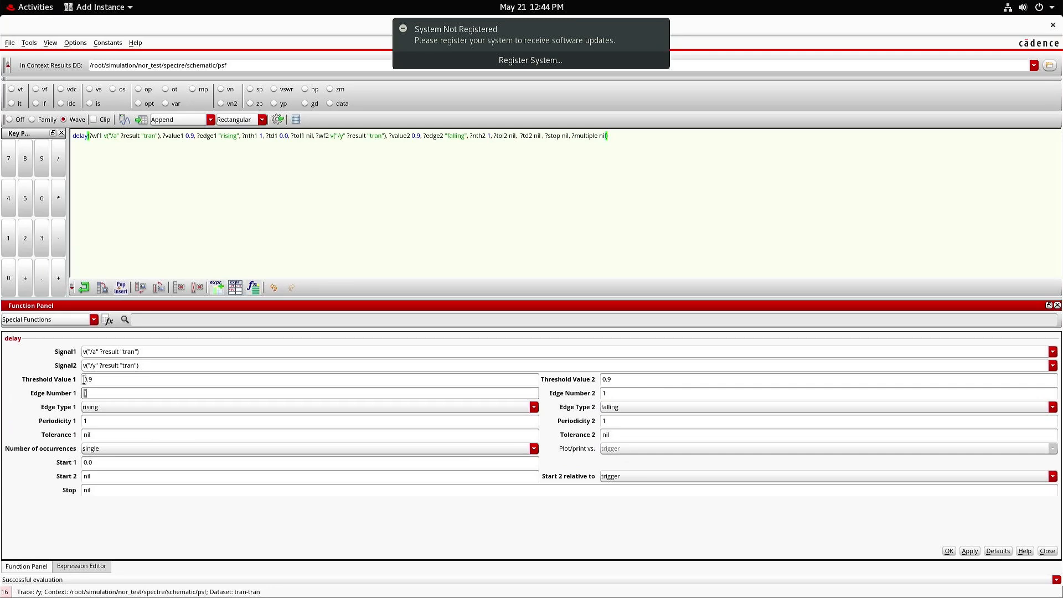
type("2")
left_click(620, 394)
type("3")
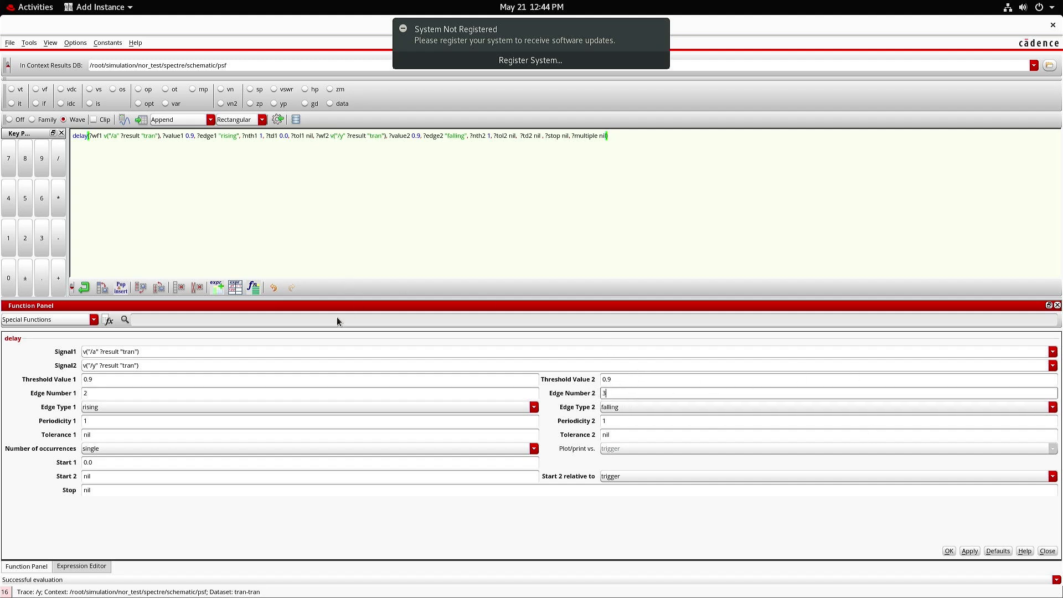
Clear the buffer, apply the delay from a's second rising edge to y's third falling edge, evaluate it in a table, and close the table.
left_click(179, 288)
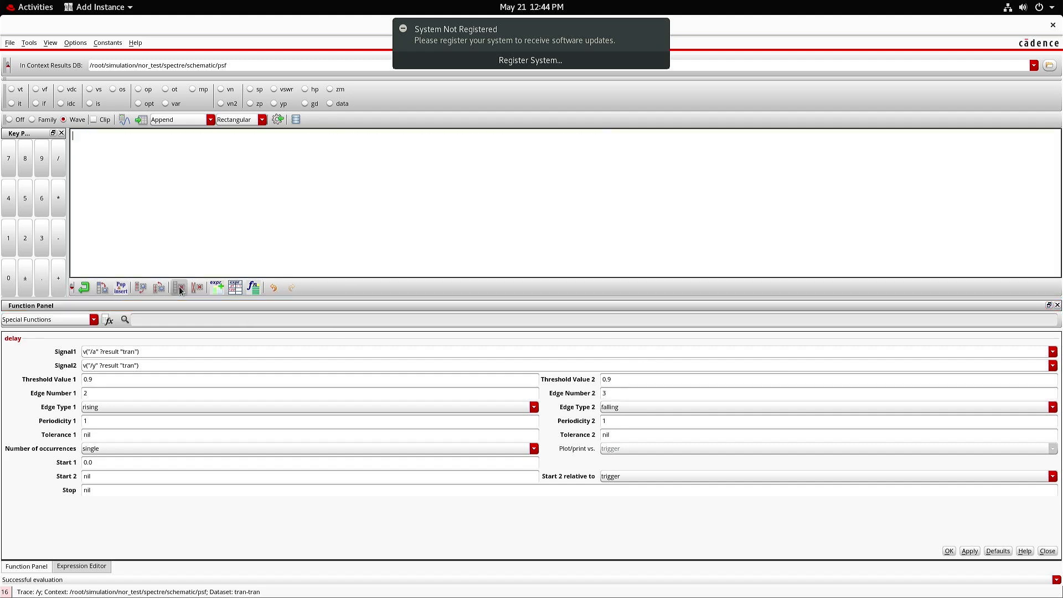
left_click(970, 551)
left_click(142, 120)
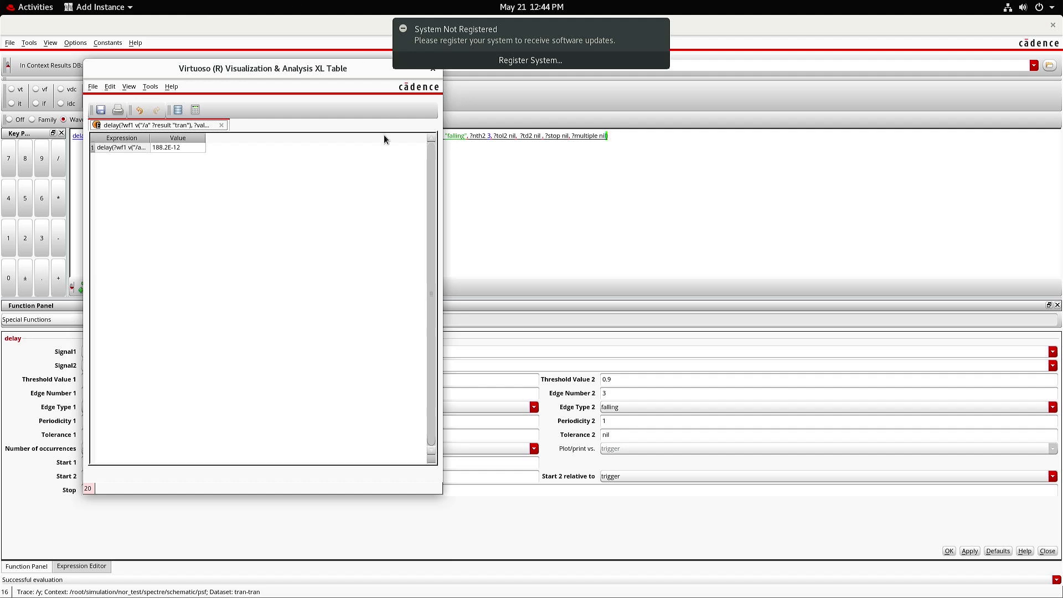
left_click(429, 67)
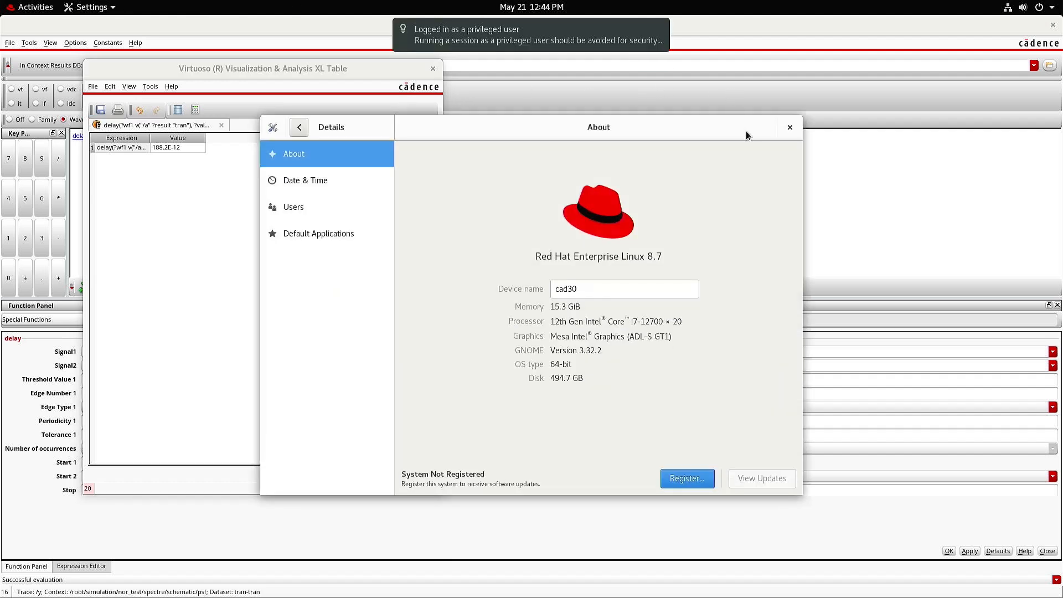
left_click(791, 127)
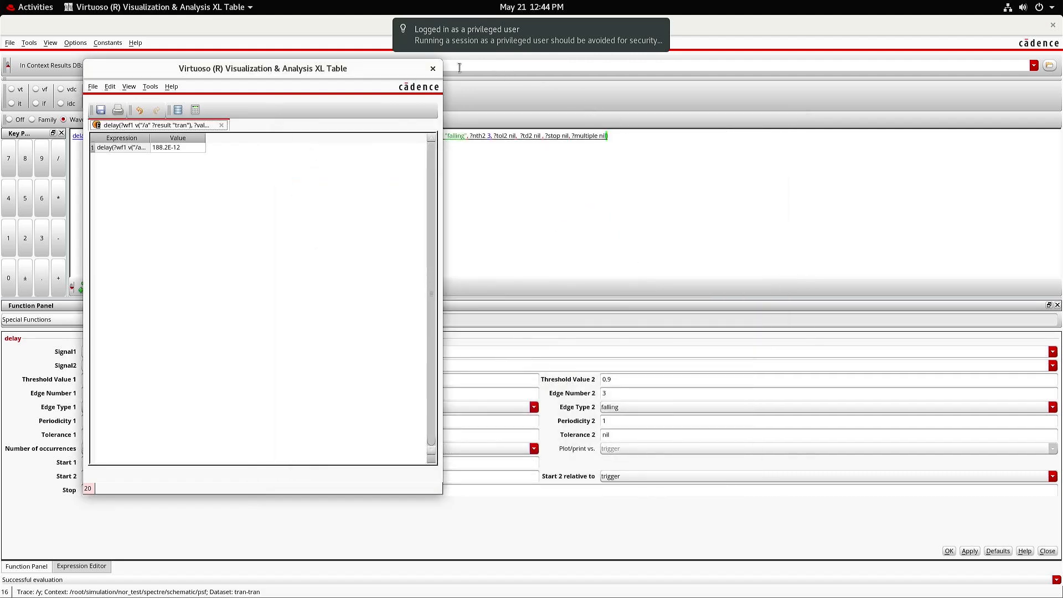
left_click(432, 68)
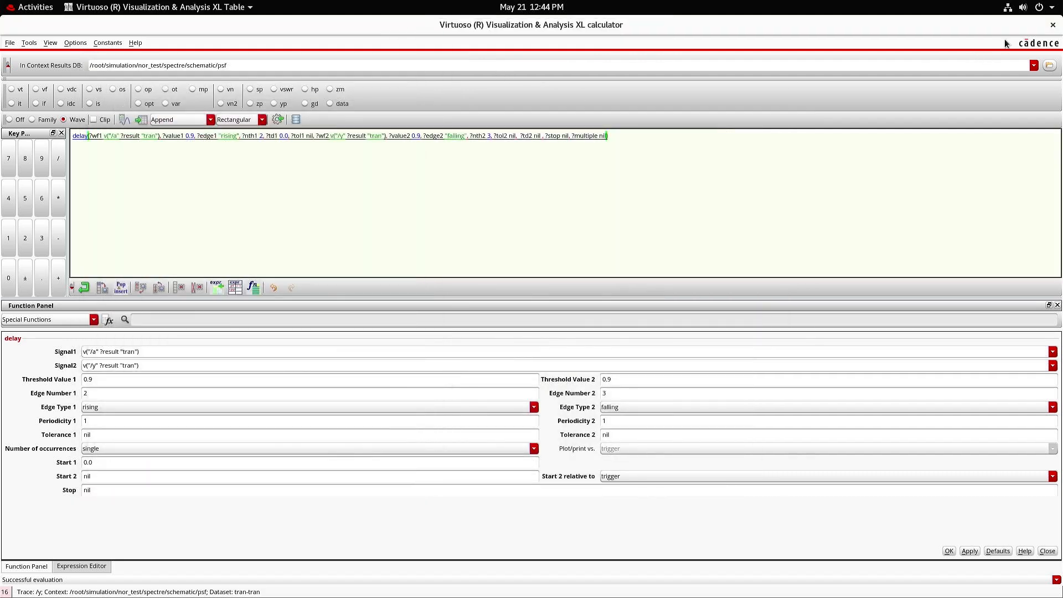
Close the calculator, waveform plot and ADE L windows, and bring up the nor cell's transistor-level schematic.
left_click(1052, 25)
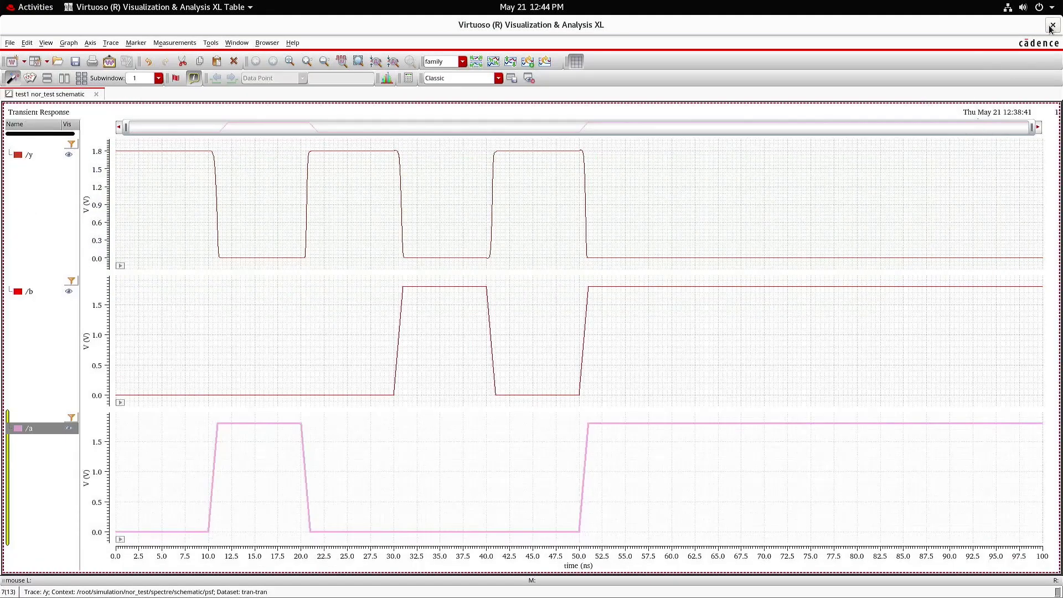
left_click(1052, 26)
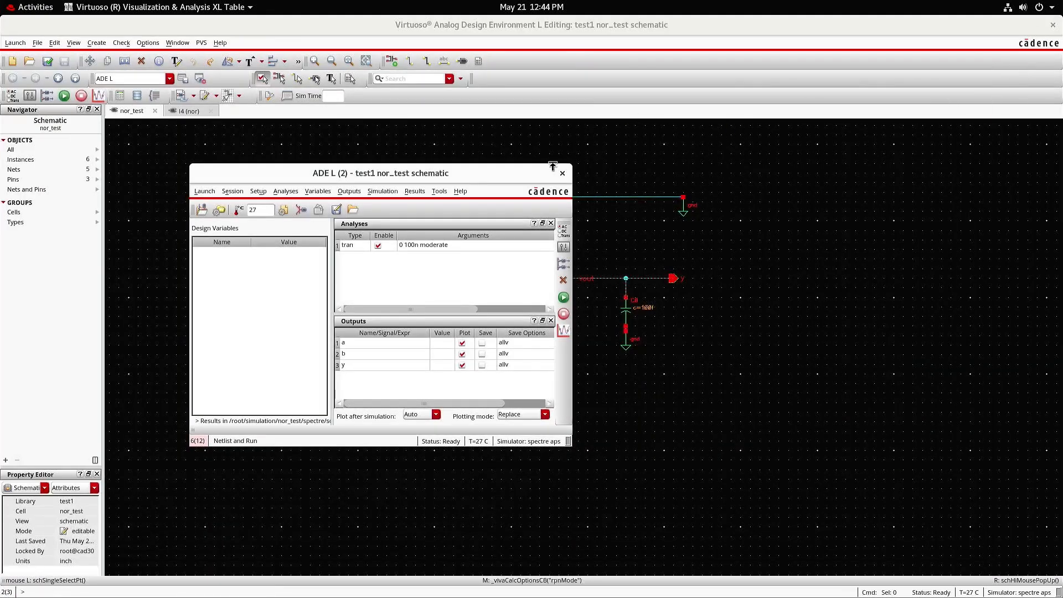
left_click(562, 172)
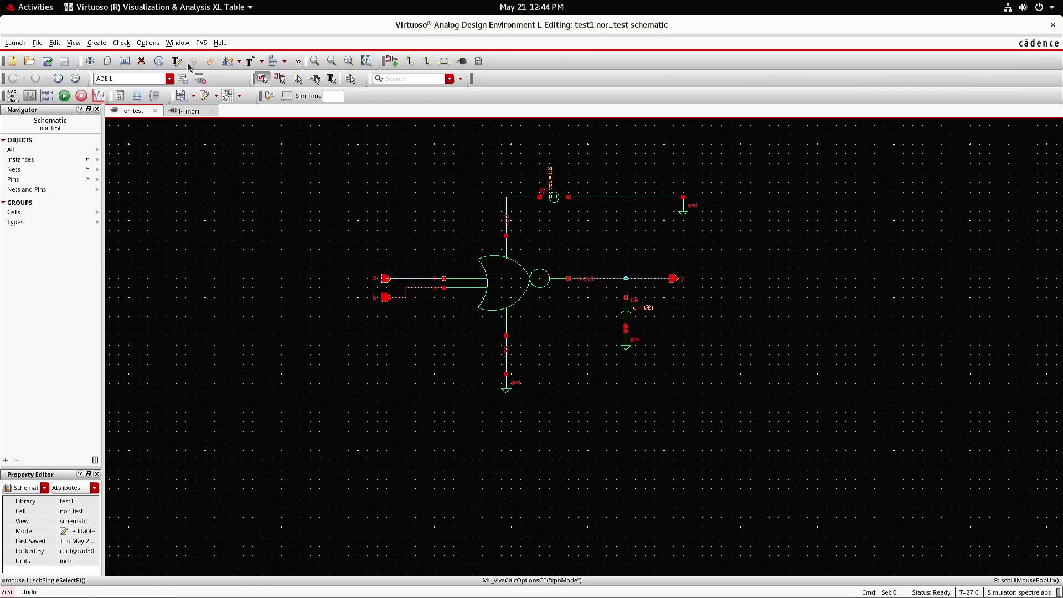
left_click(195, 112)
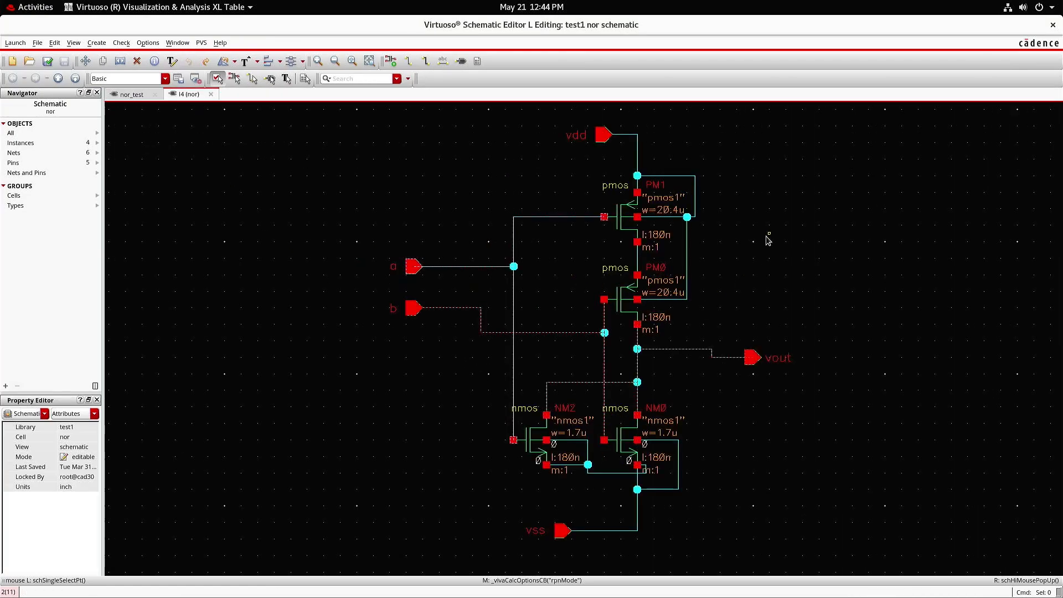